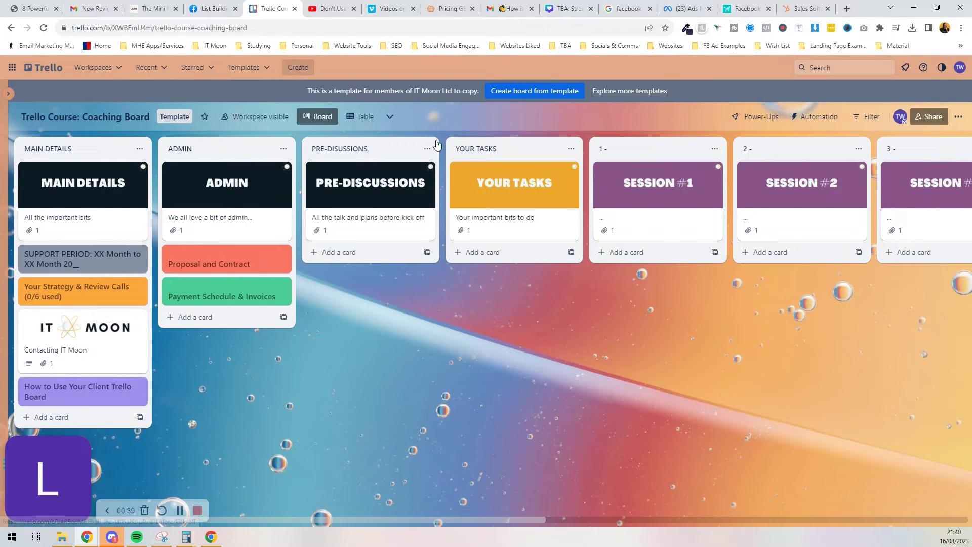
Copy the coaching template into 'Testing Client Board' in the IT Moon Ltd workspace
left_click(533, 90)
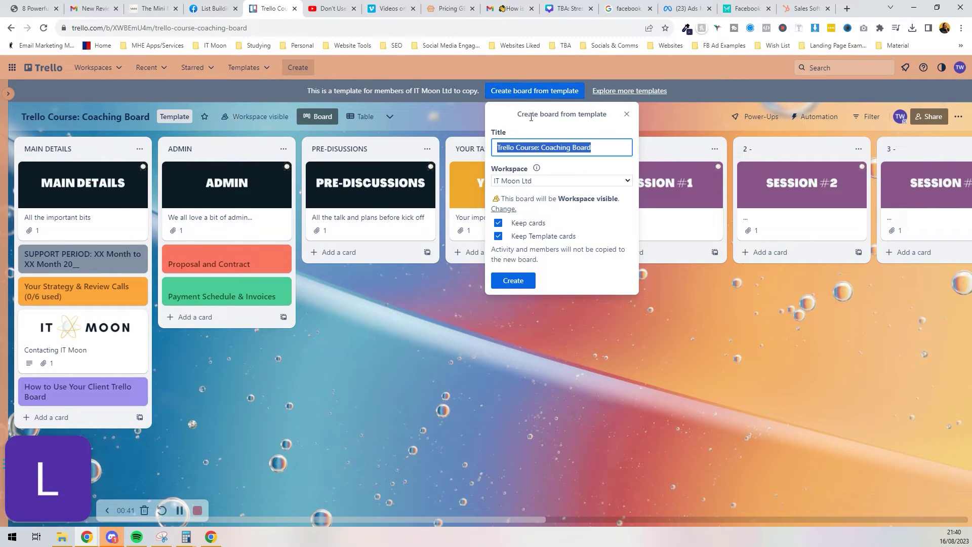
type("Testing Cl")
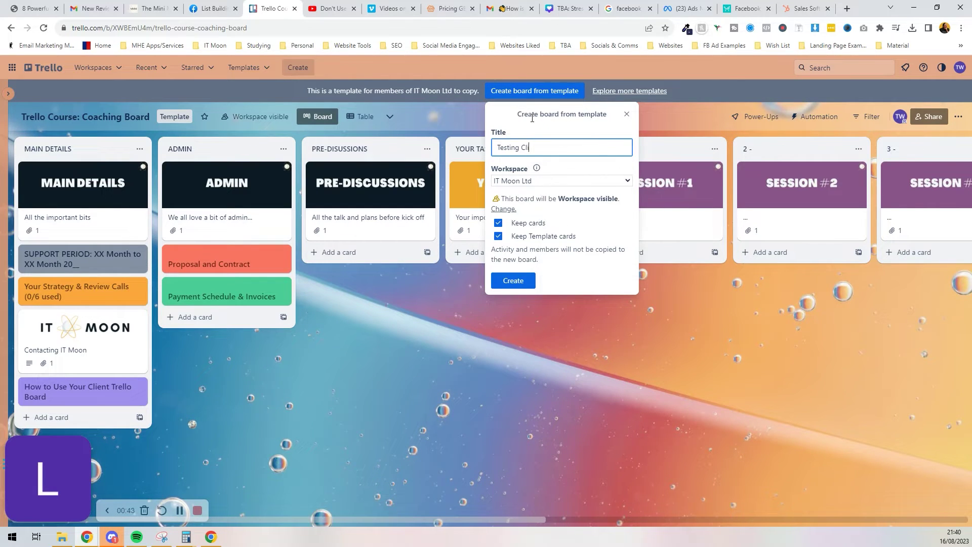
type("ient Board")
left_click(544, 183)
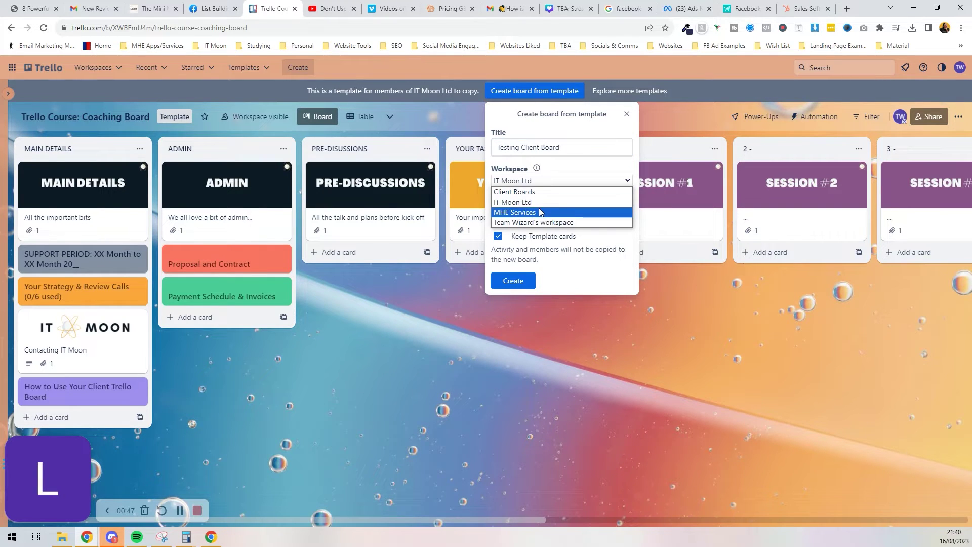
left_click(534, 281)
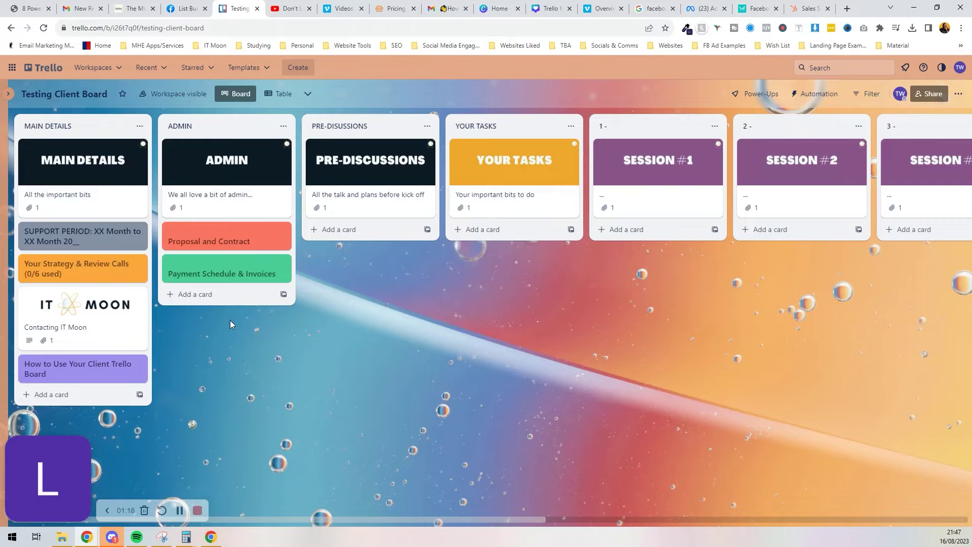
Open the board's Share dialog and close it again
left_click(940, 95)
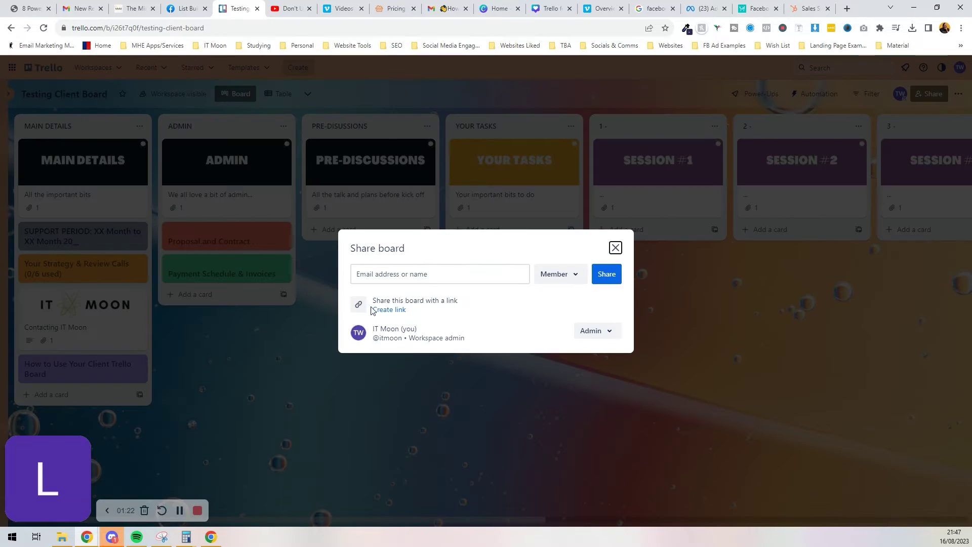
left_click(616, 248)
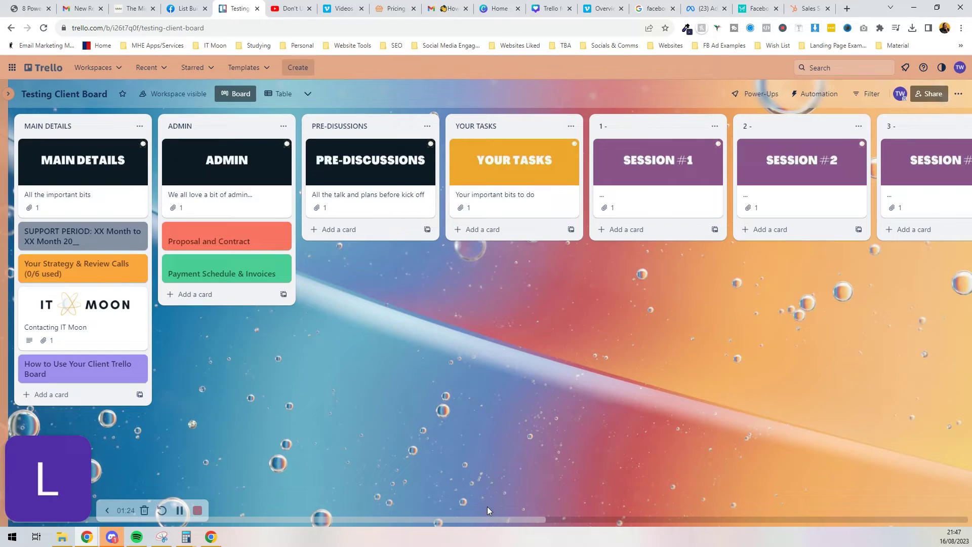
left_click_drag(487, 518, 648, 515)
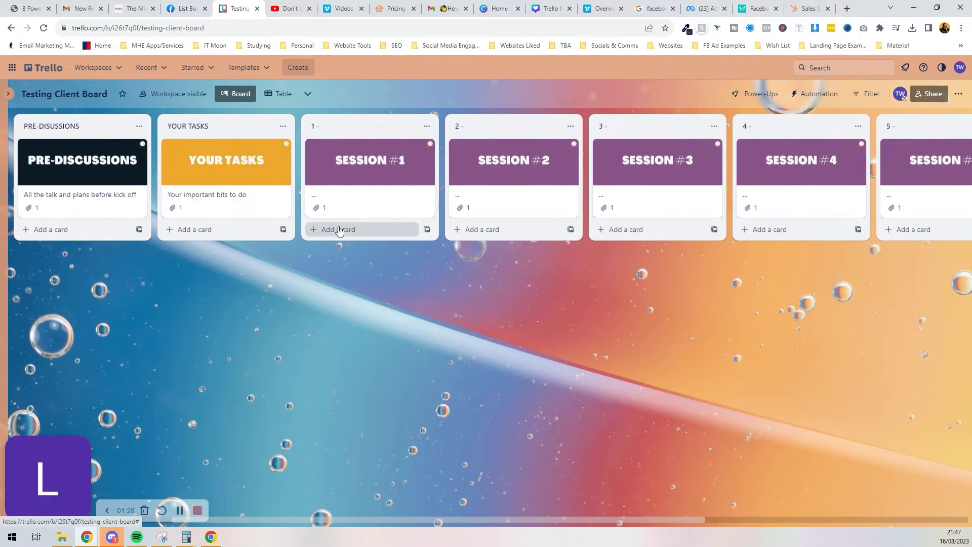
Add a 'Recording of session' card to Session #1 and open its details
left_click(339, 231)
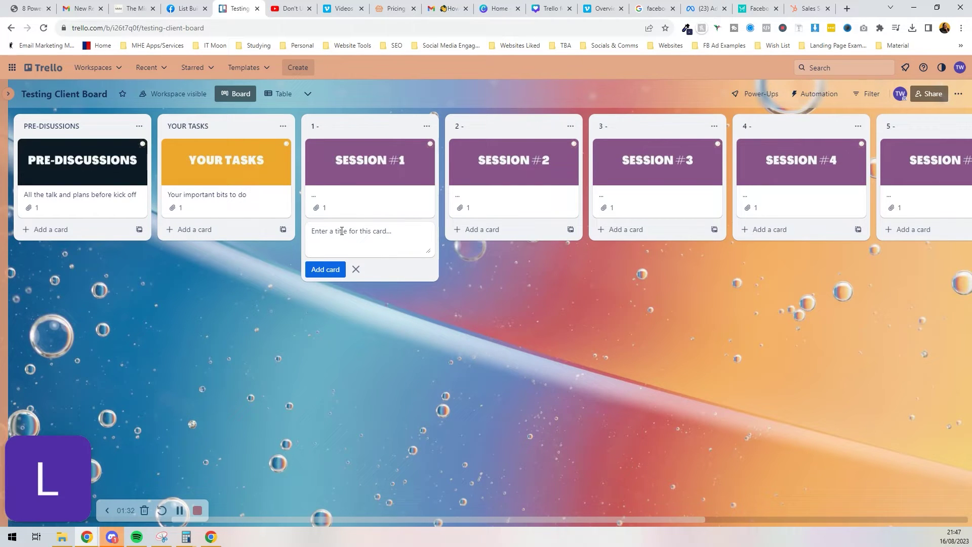
type("Recordi")
type("ng of session")
key("Return")
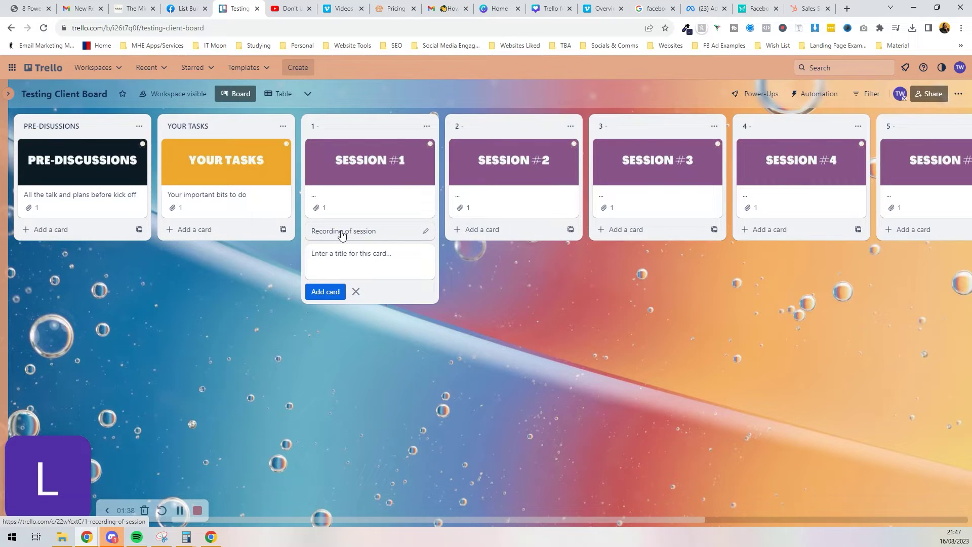
left_click(342, 231)
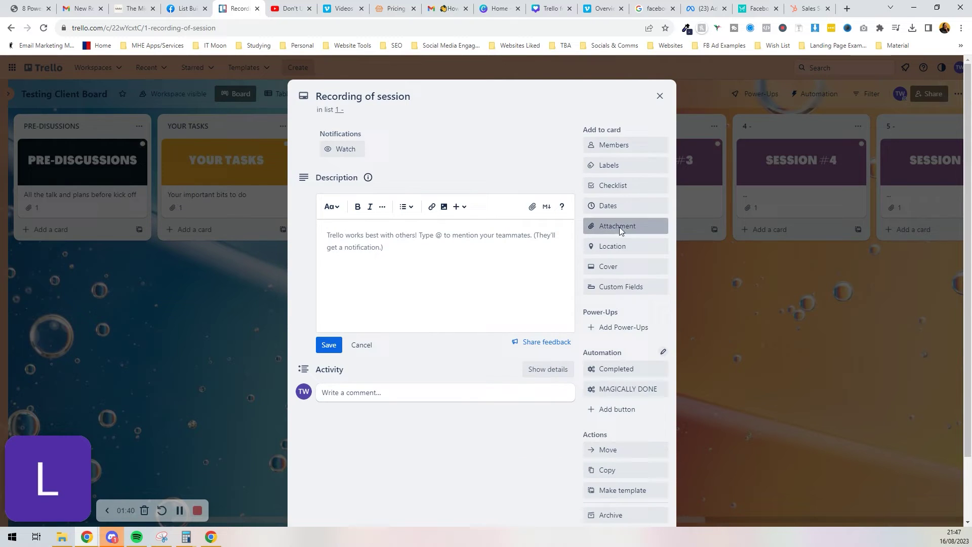
left_click(620, 227)
left_click(437, 285)
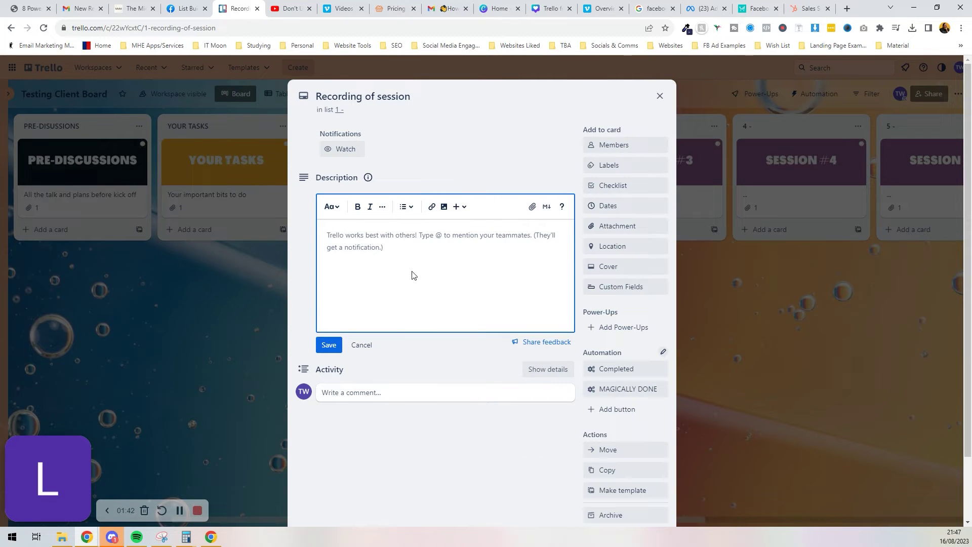
Tag the Recording of session card with the Meeting Notes label
left_click(640, 170)
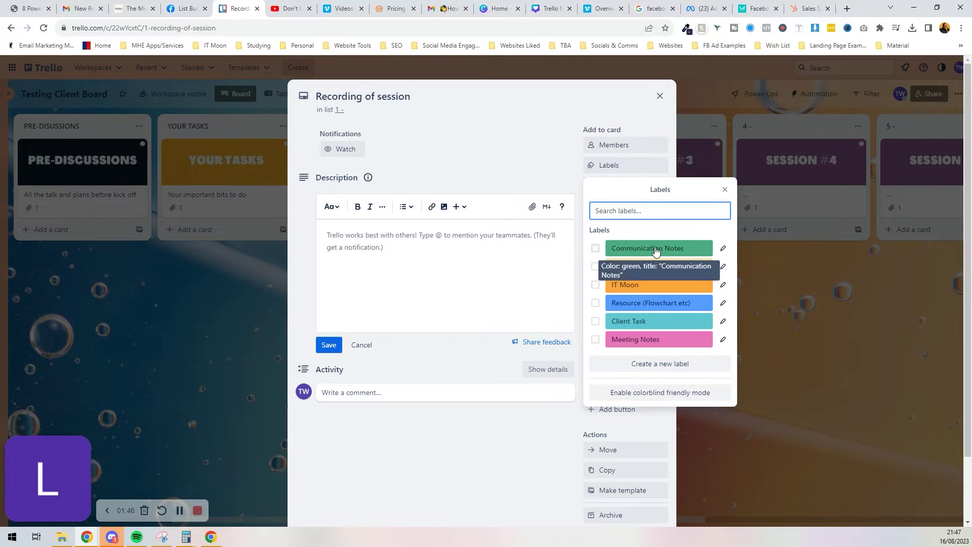
left_click(653, 343)
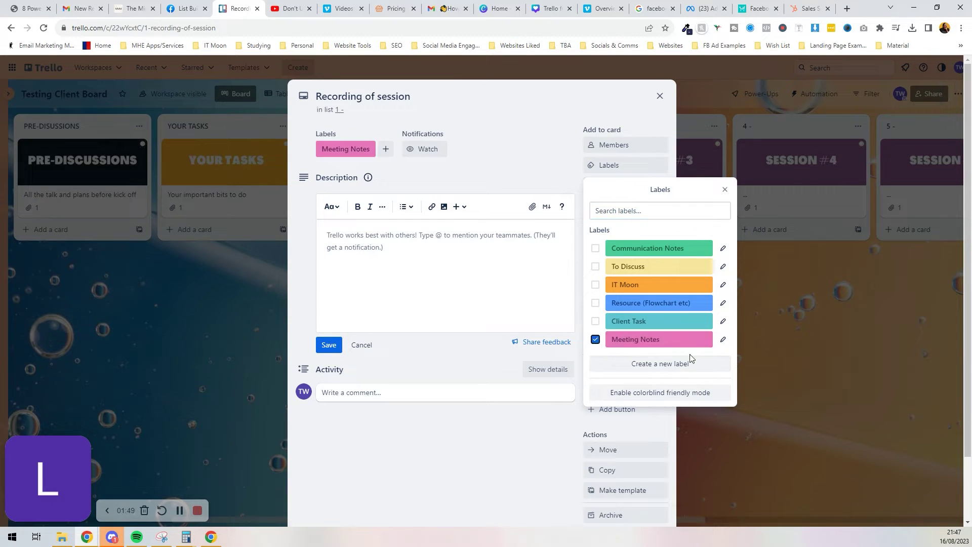
left_click(180, 359)
left_click(189, 303)
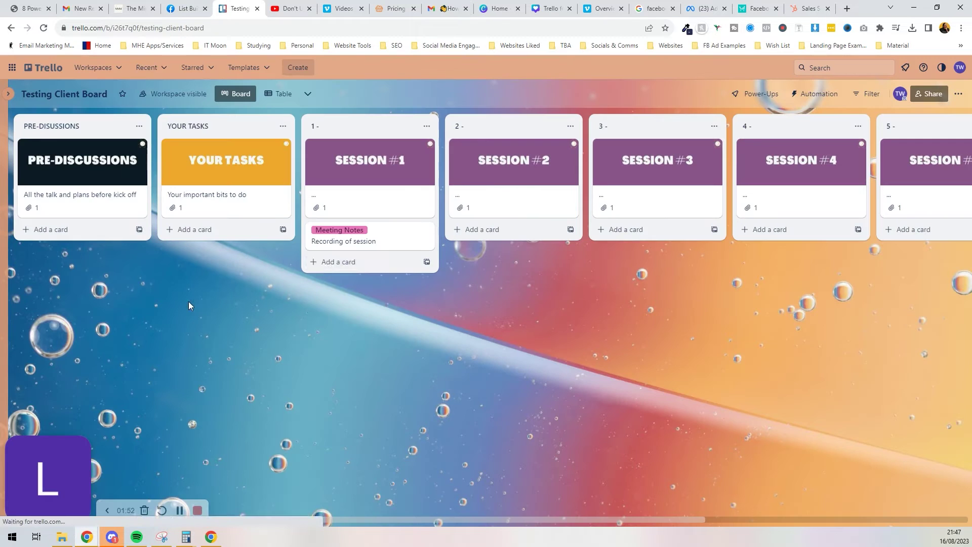
left_click(351, 255)
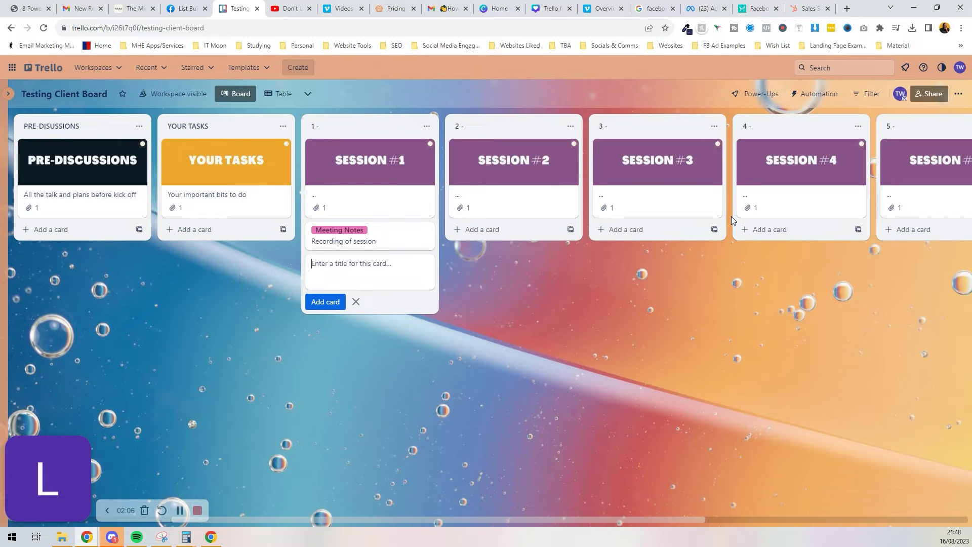
type("T")
type("empalt")
Add 'Templates' and 'Wheel of Life' cards to the Session #1 list
key("BackSpace")
key("BackSpace")
key("BackSpace")
type("lat")
type("es")
key("Return")
type("Wheel")
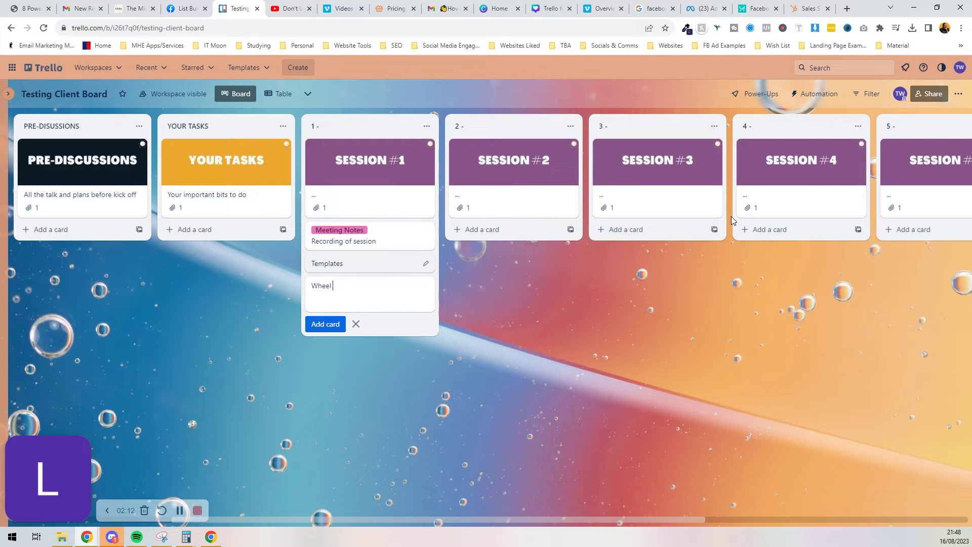
type(" of Life")
key("Return")
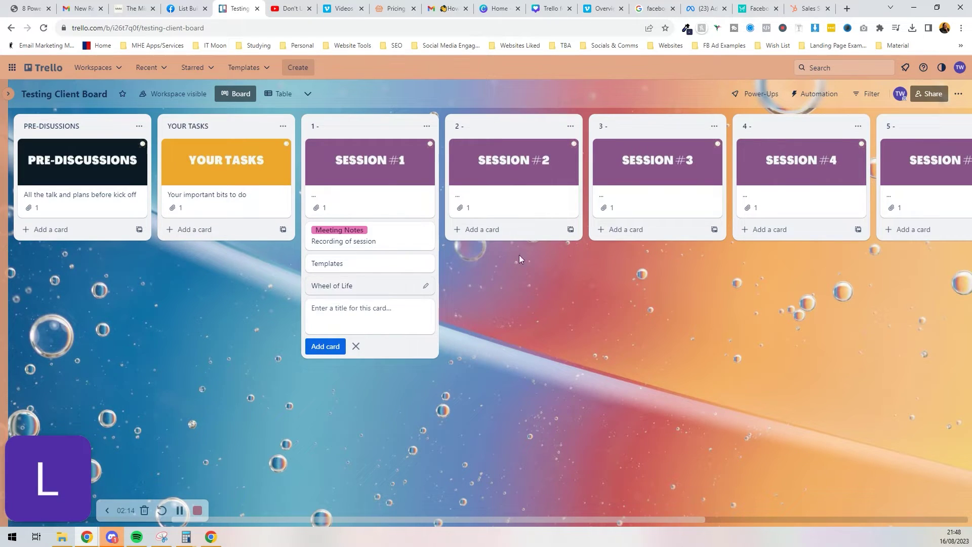
Give the Templates card the Resource (Flowchart etc) label
left_click(338, 263)
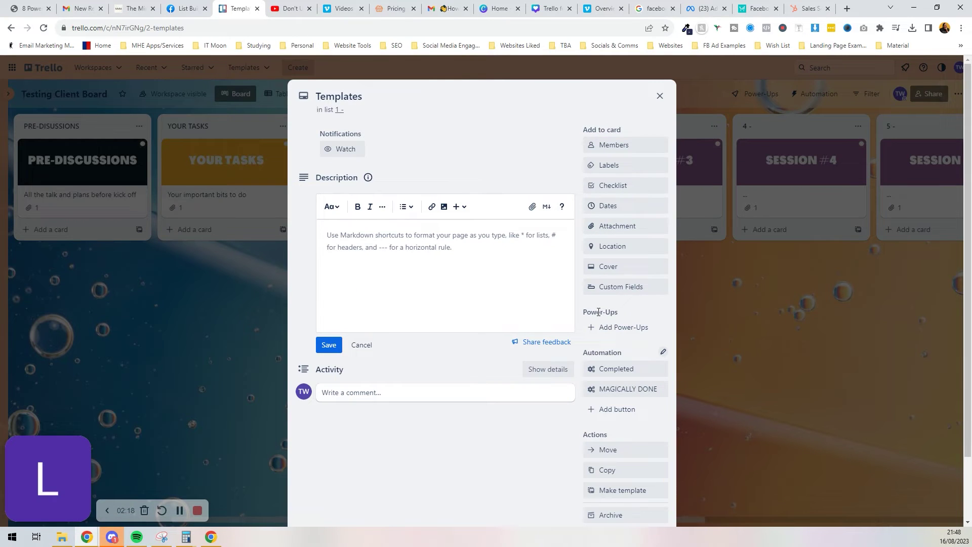
left_click(610, 165)
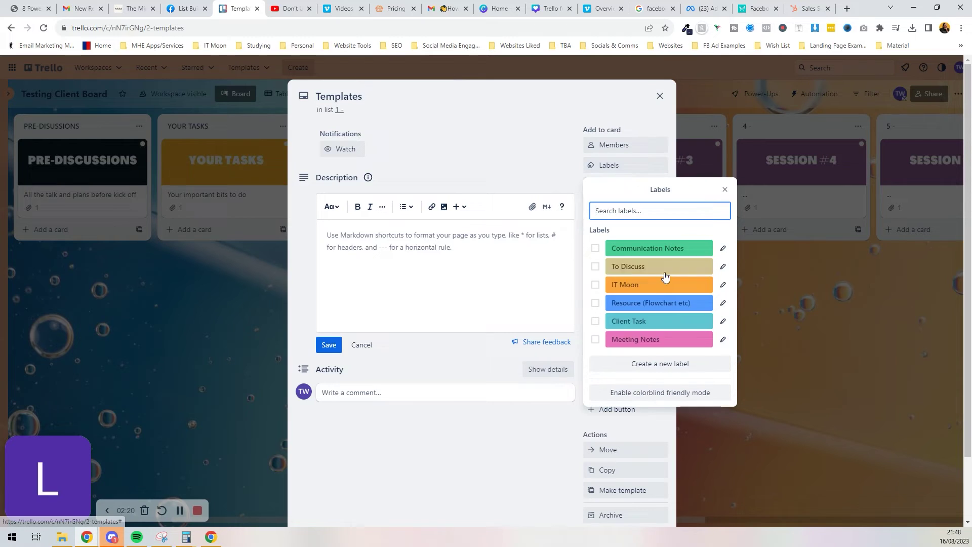
left_click(663, 304)
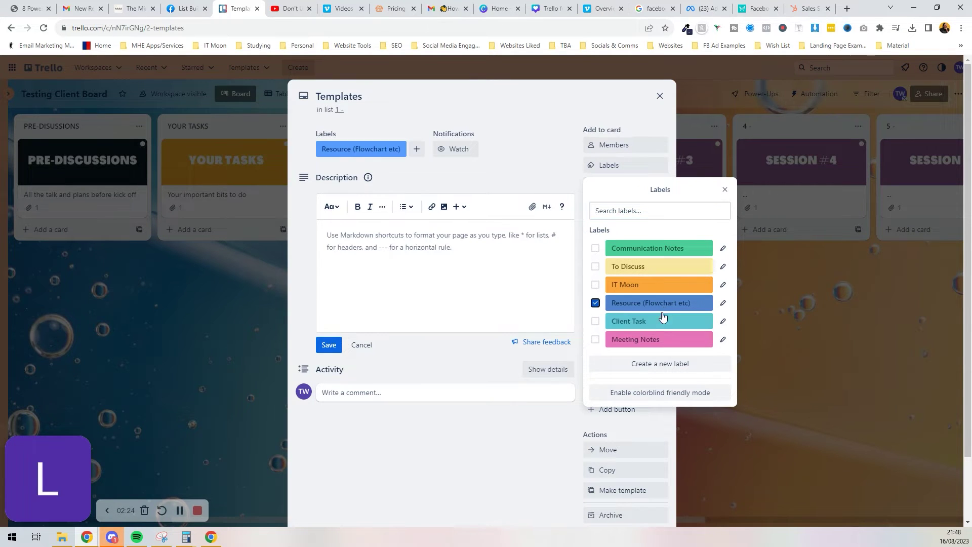
left_click(654, 339)
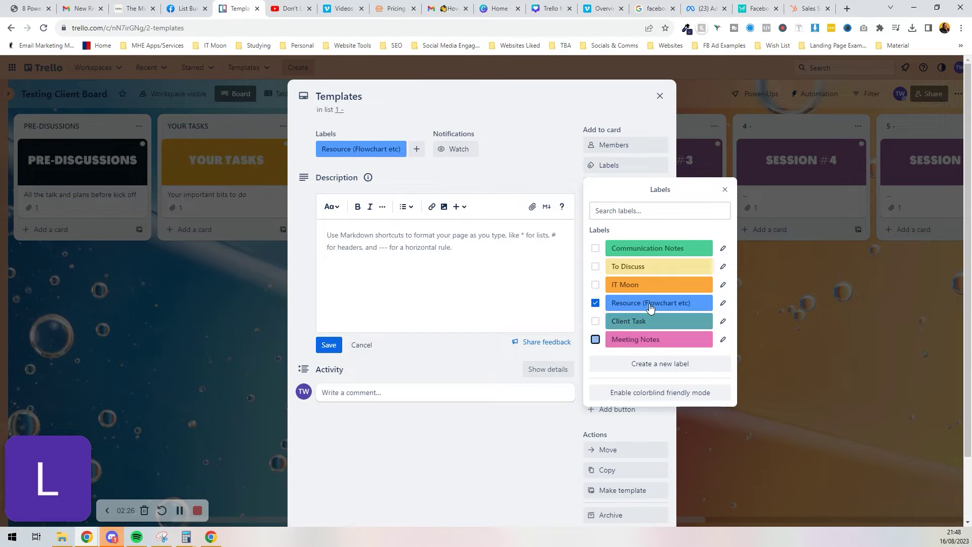
left_click(653, 339)
left_click(192, 296)
left_click(228, 294)
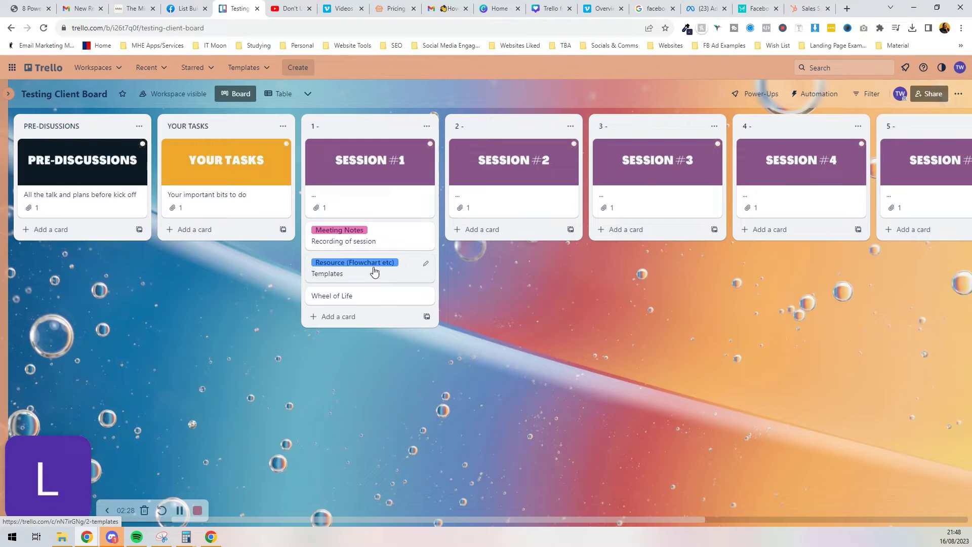
Give the Wheel of Life card the Resource (Flowchart etc) label via quick edit
left_click(424, 296)
left_click(480, 319)
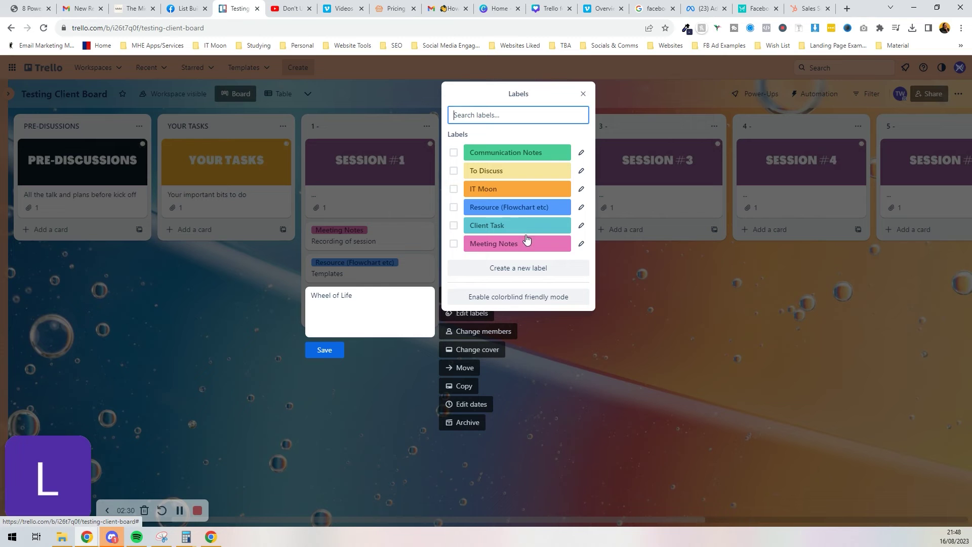
left_click(524, 207)
left_click(251, 310)
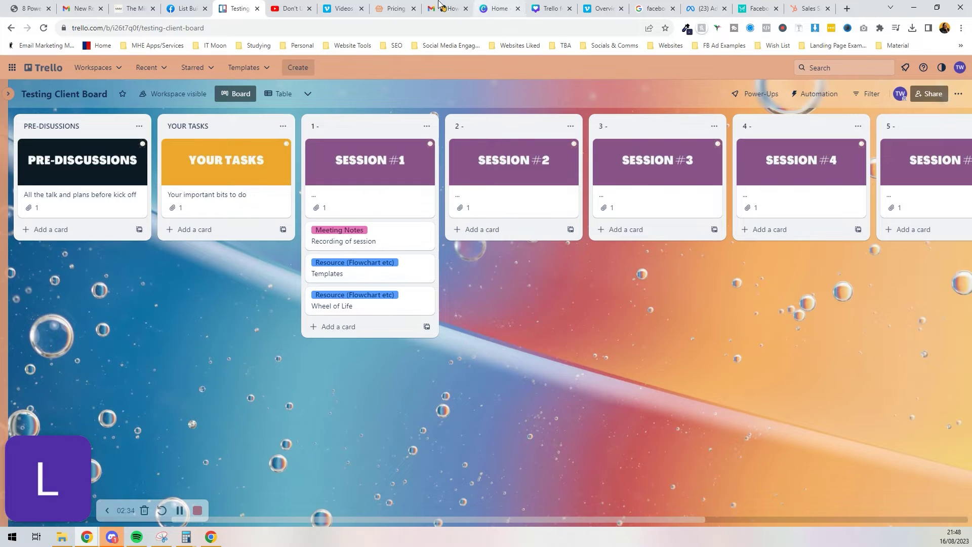
Add 'Discussion via email' to Session #1 and Ideal Client and LinkedIn cards to YOUR TASKS
left_click(335, 328)
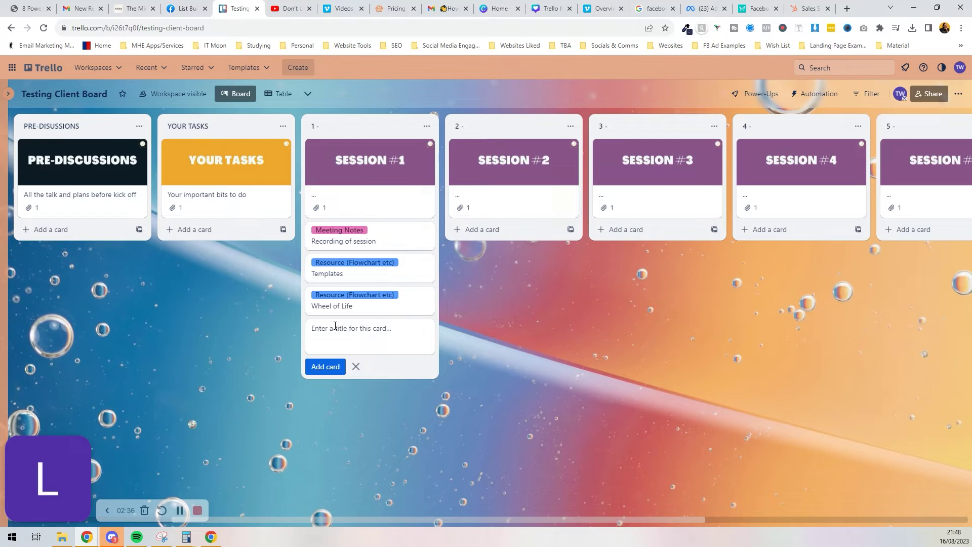
type("Dis")
type("cussion v")
type("ia email about eere")
type("re")
key("Return")
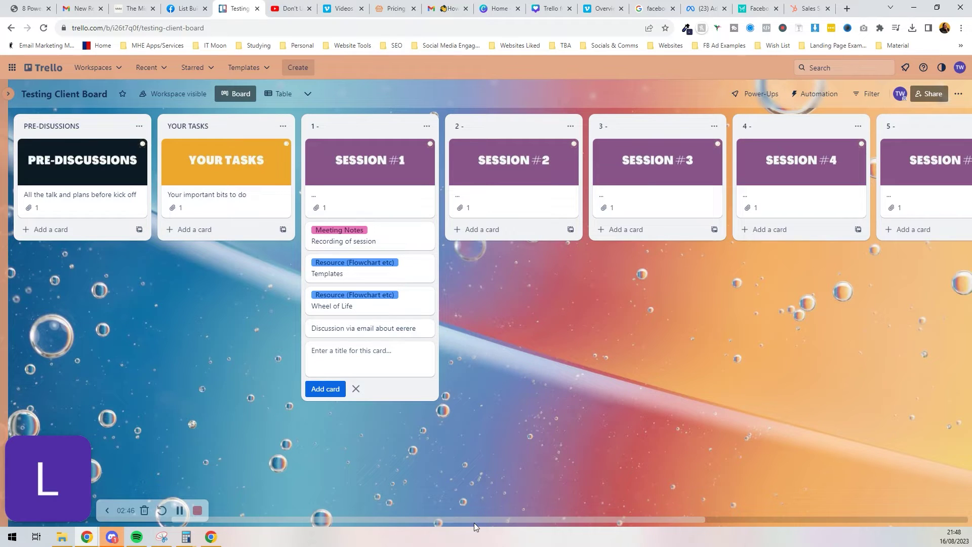
left_click_drag(435, 523, 338, 520)
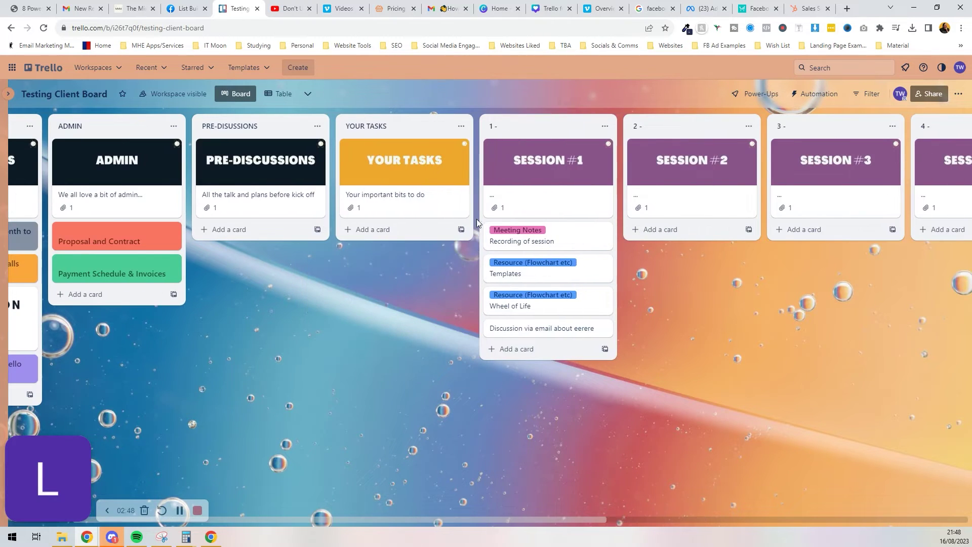
left_click(390, 229)
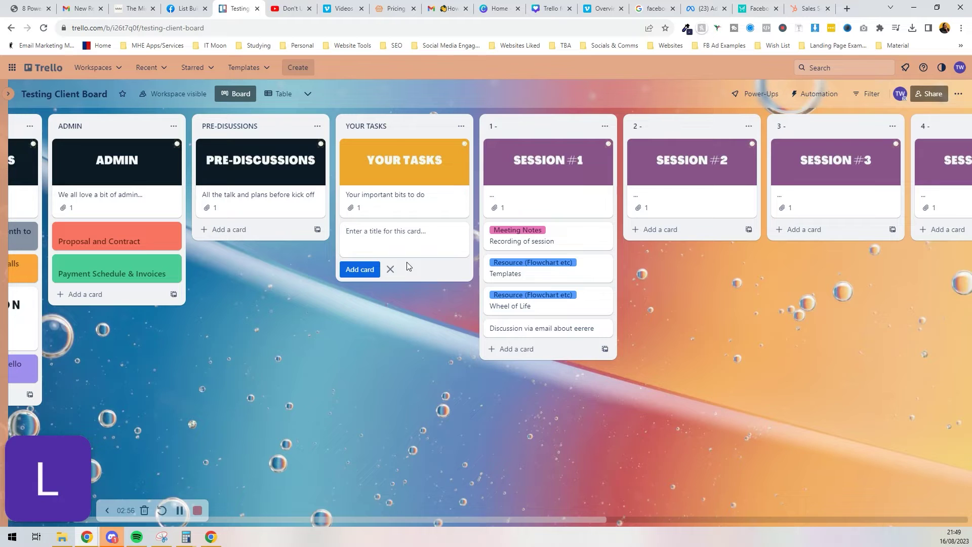
type("Complete ")
type("Ideal Client d")
type("ocument")
key("Return")
type("Upda")
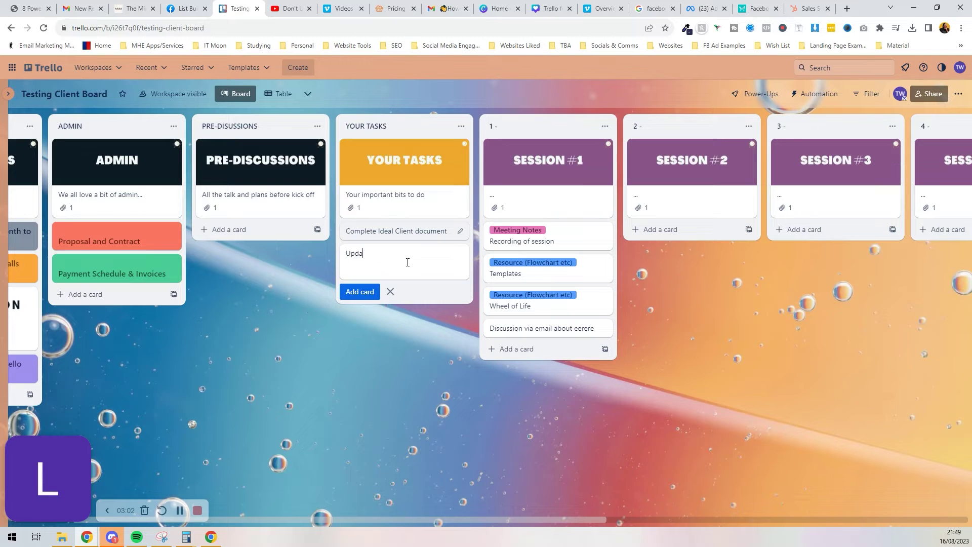
type("te your LinkedIn p")
type("rofile")
key("Return")
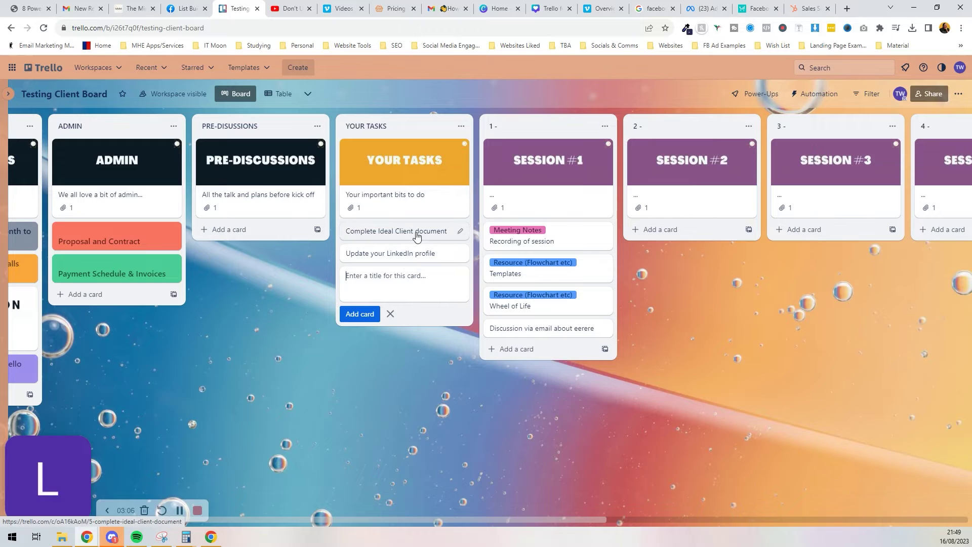
Label the Ideal Client document and LinkedIn profile cards as Client Task
right_click(416, 238)
left_click(504, 248)
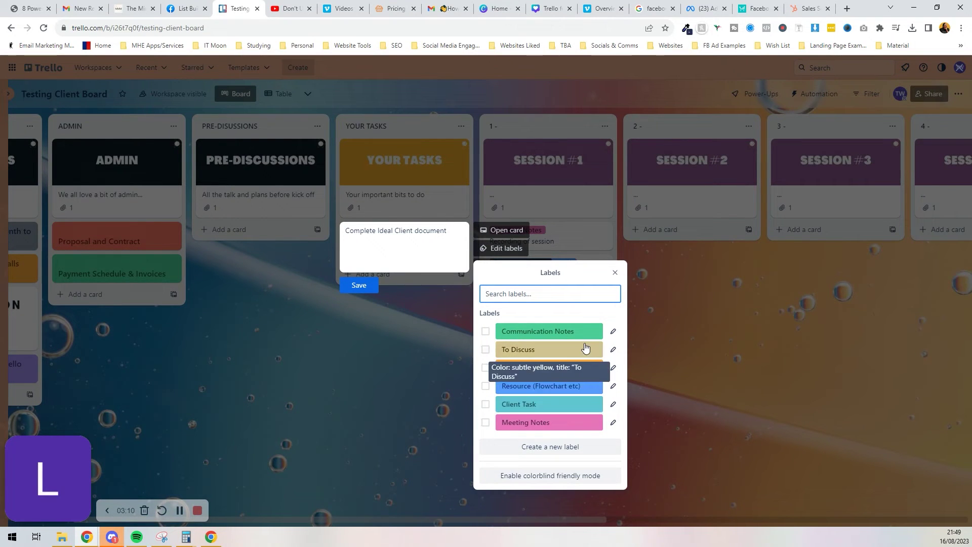
left_click(558, 405)
left_click(396, 328)
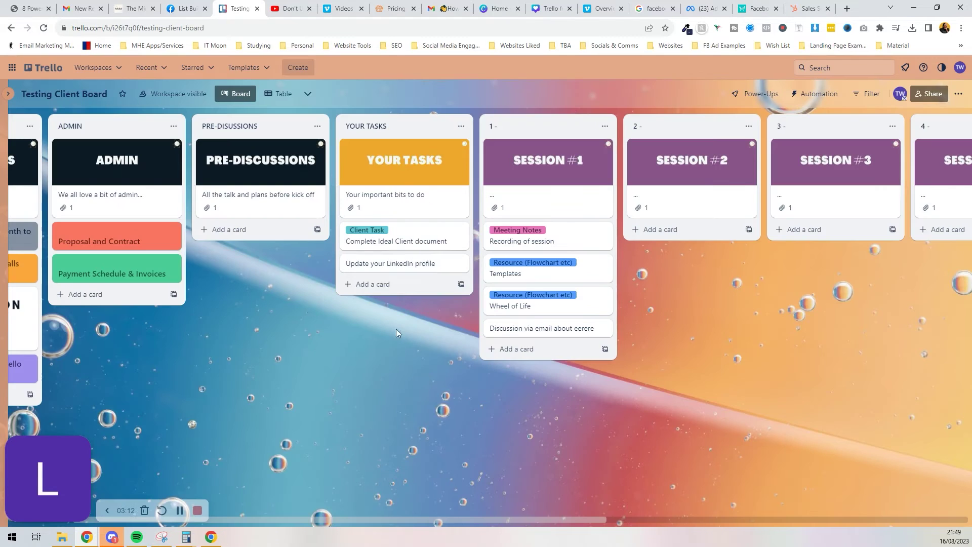
right_click(411, 263)
left_click(504, 280)
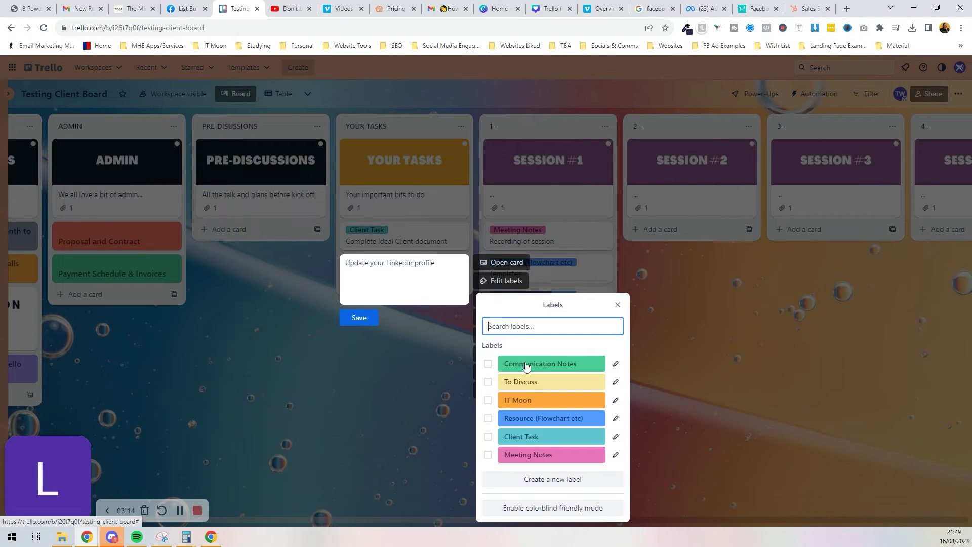
left_click(526, 438)
left_click(365, 437)
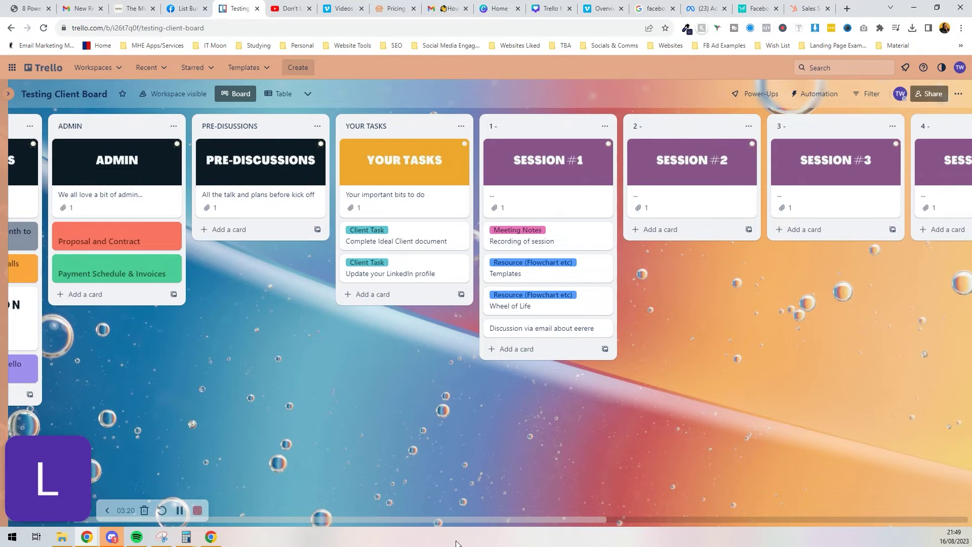
left_click_drag(464, 521, 884, 499)
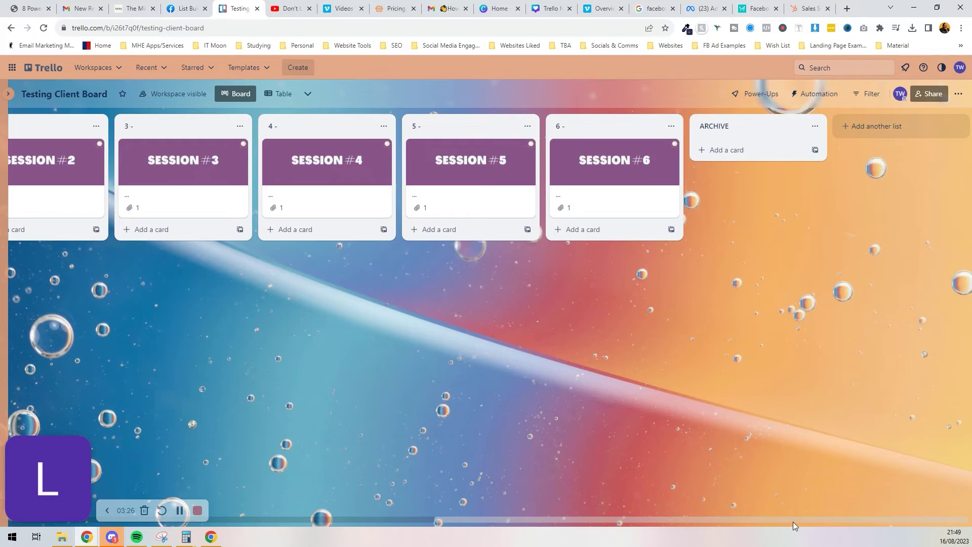
left_click_drag(794, 522, 373, 383)
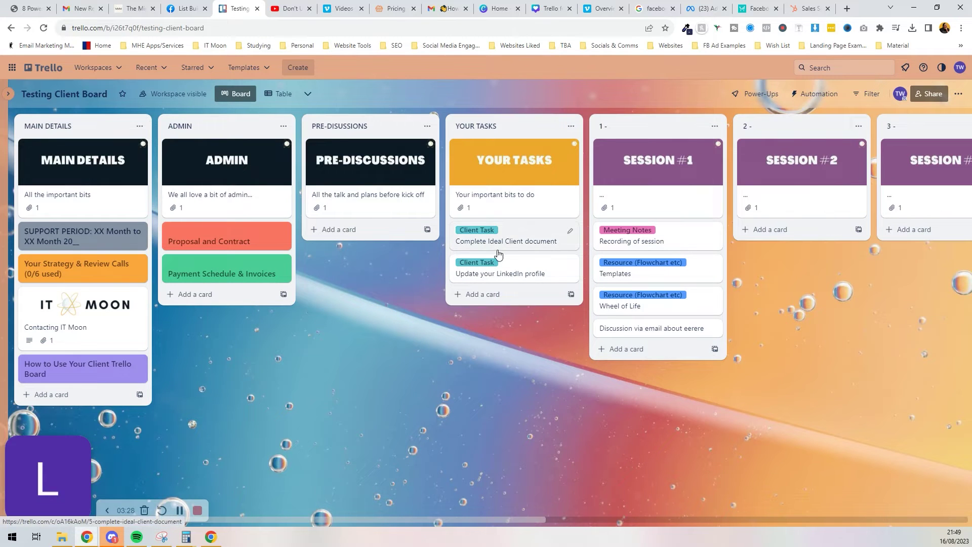
left_click_drag(498, 254, 741, 203)
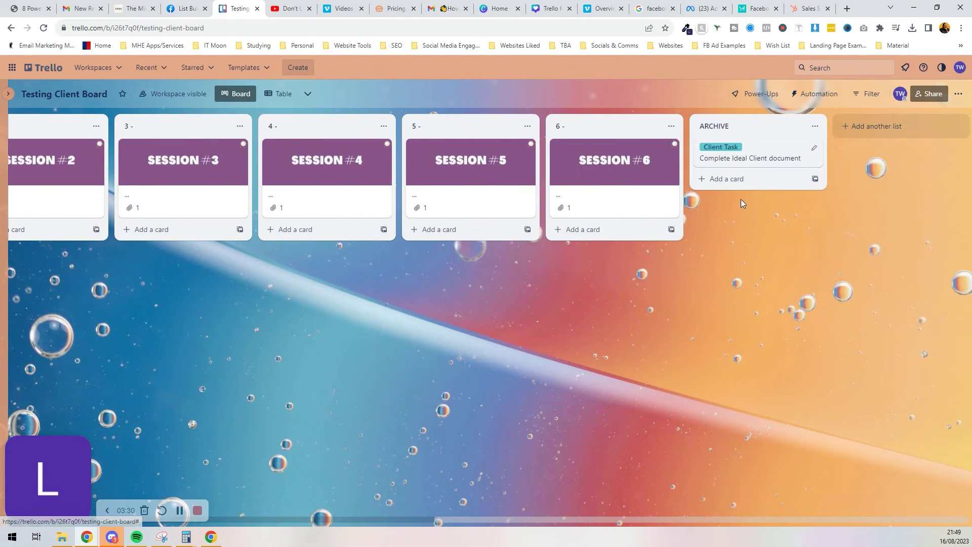
left_click_drag(758, 130, 504, 141)
Rename the ARCHIVE list to COMPLETED TASKS and move the LinkedIn card into it
left_click(494, 132)
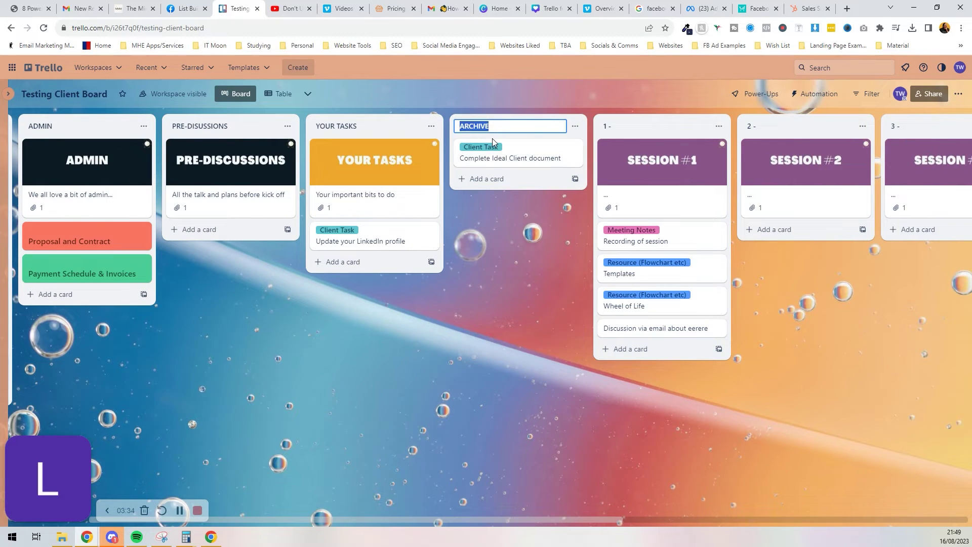
type("COMPELTED TA")
type("SKS")
key("Return")
left_click(490, 124)
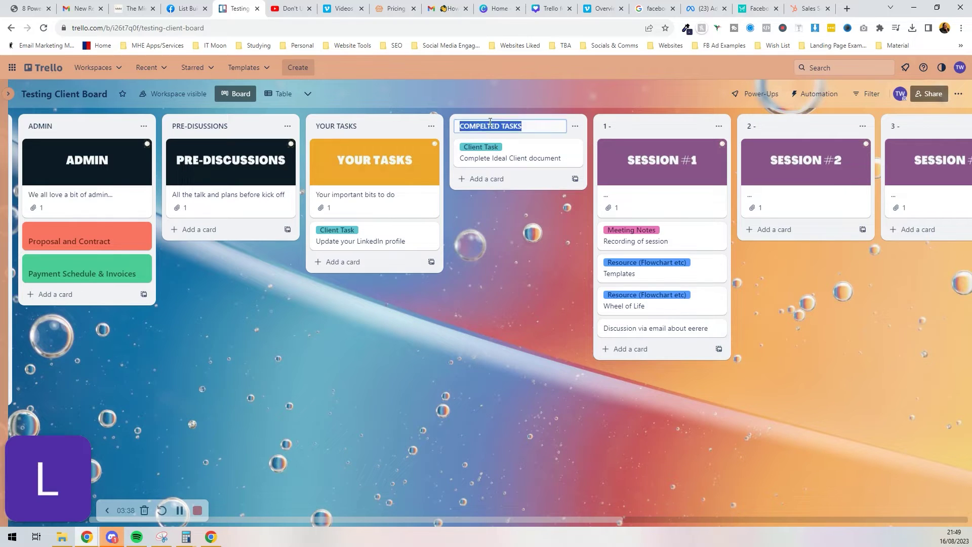
double_click(491, 124)
type("compl")
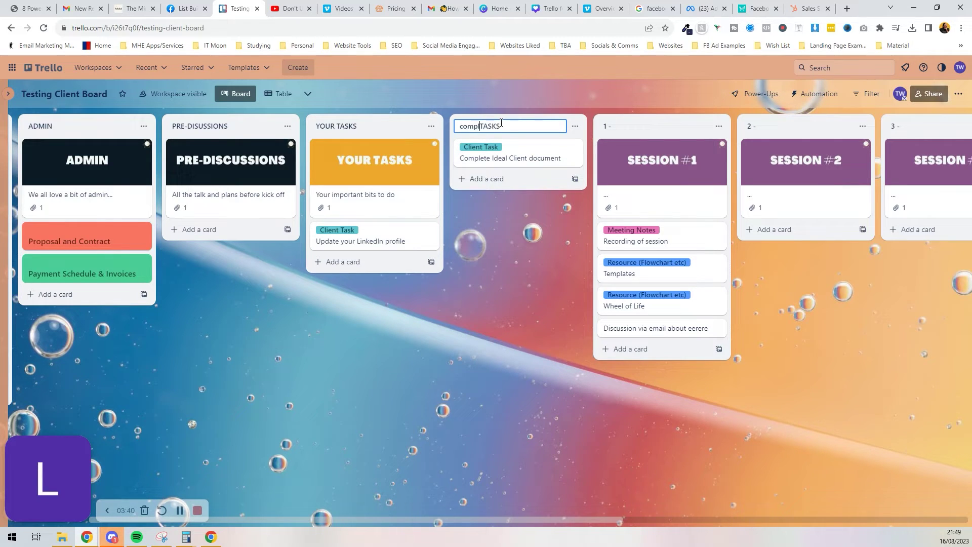
key("BackSpace")
key("BackSpace")
key("BackSpace")
type("COMPLETE")
type("D")
key("Return")
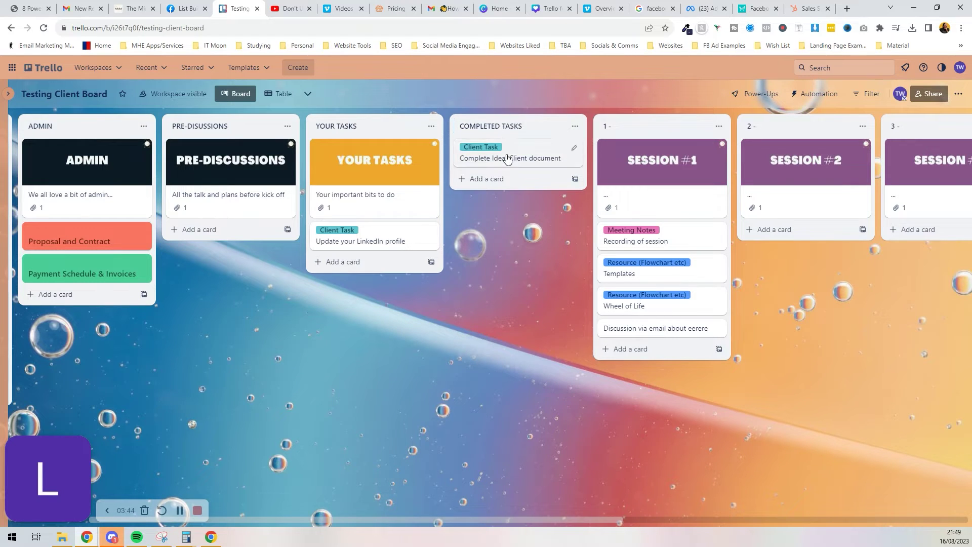
left_click_drag(393, 229, 517, 190)
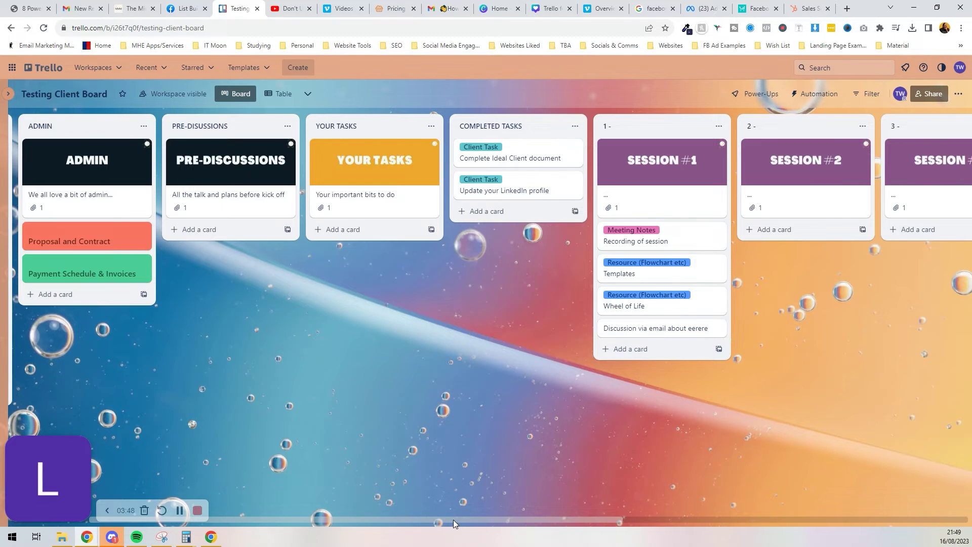
left_click_drag(454, 521, 377, 519)
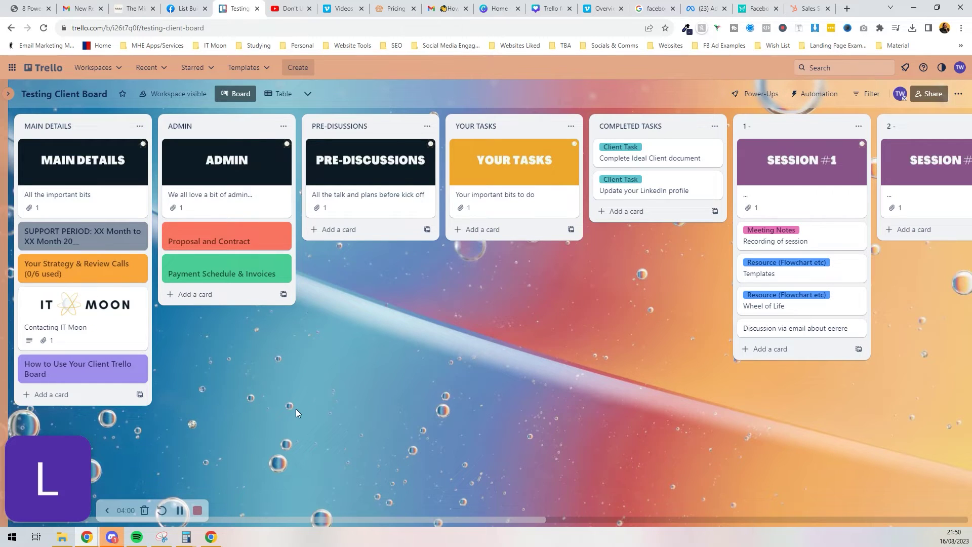
Change the SUPPORT PERIOD card's dates to '10th August 2023 to 10th December 2023'
left_click(121, 249)
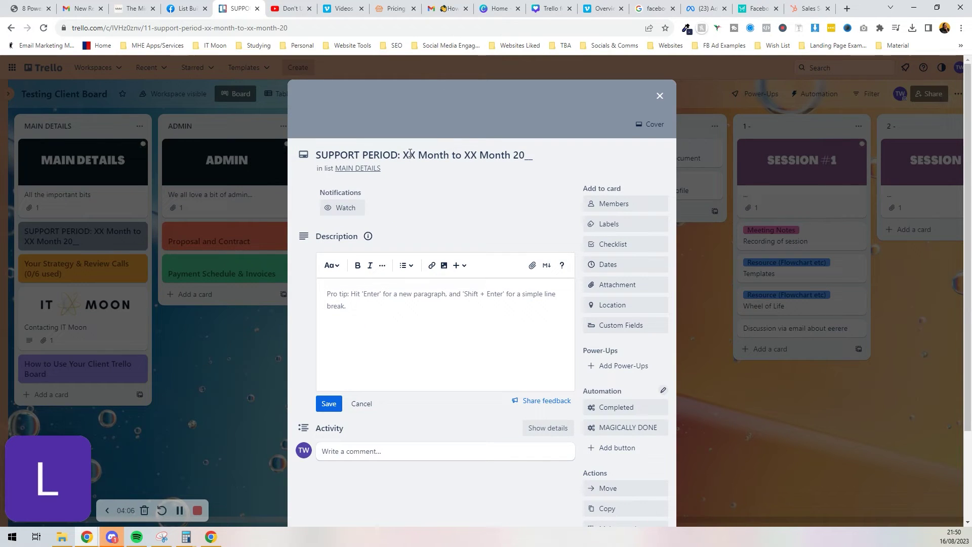
left_click_drag(404, 155, 560, 161)
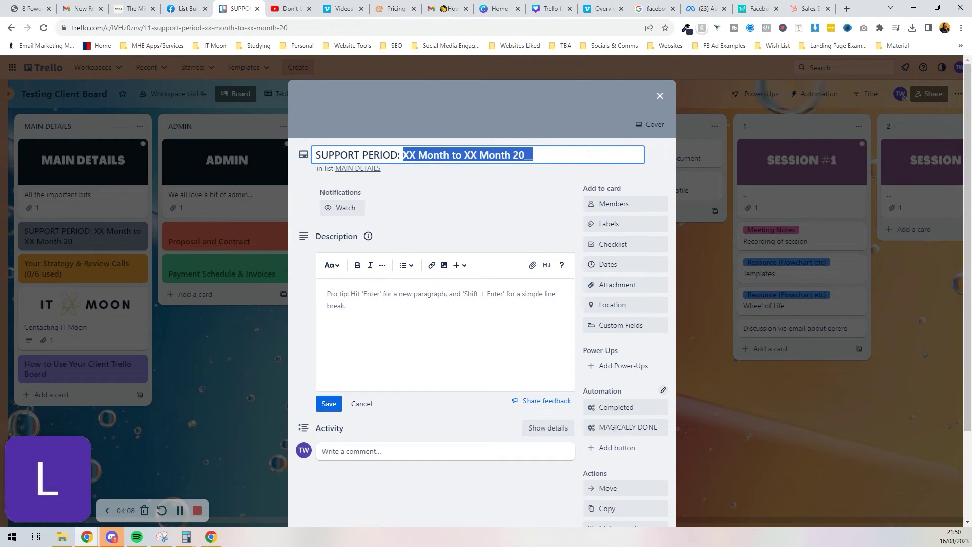
type("10TH aUGUST T")
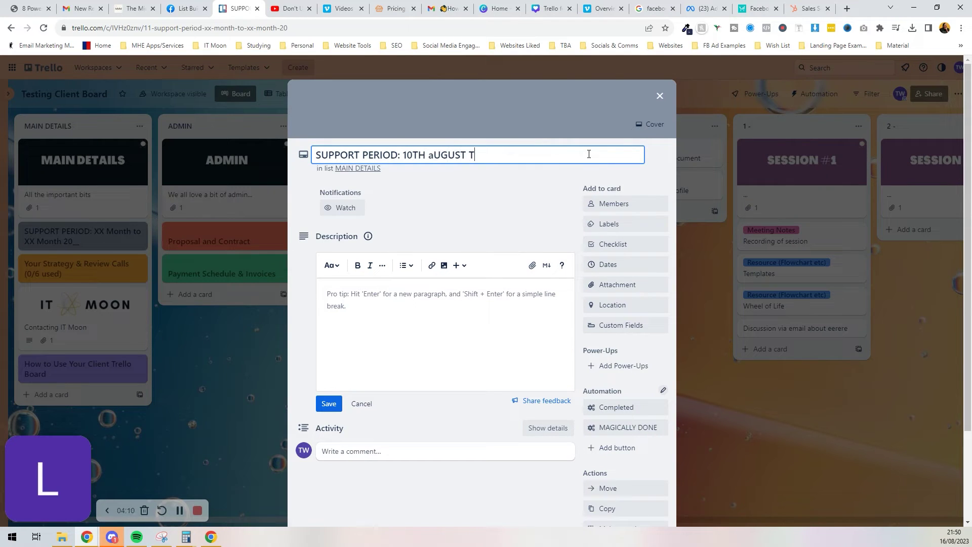
key("BackSpace")
key("BackSpace")
key("BackSpace")
key("BackSpace")
key("BackSpace")
key("BackSpace")
key("BackSpace")
key("BackSpace")
key("BackSpace")
type("August to")
key("BackSpace")
type("2023 to")
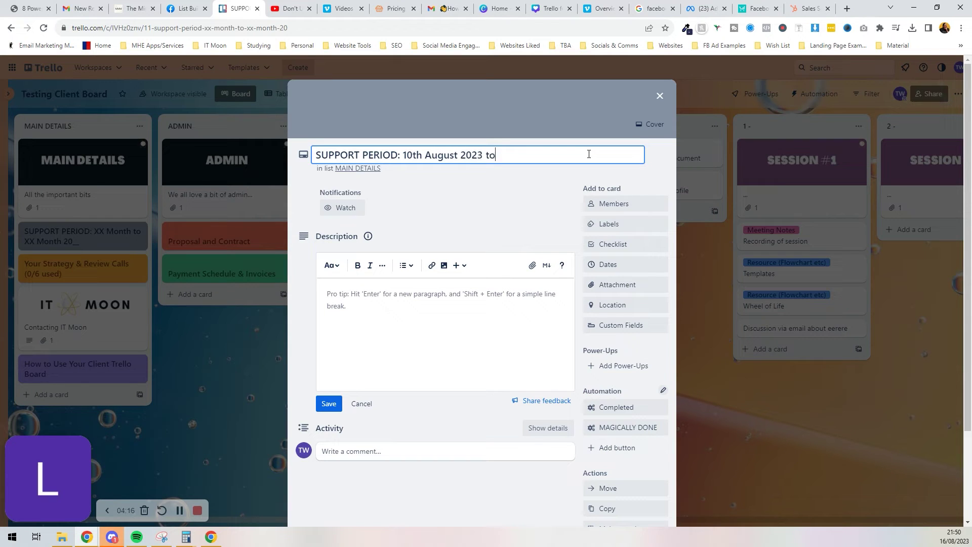
type(" 10th Decem")
type("ber 2023")
key("Return")
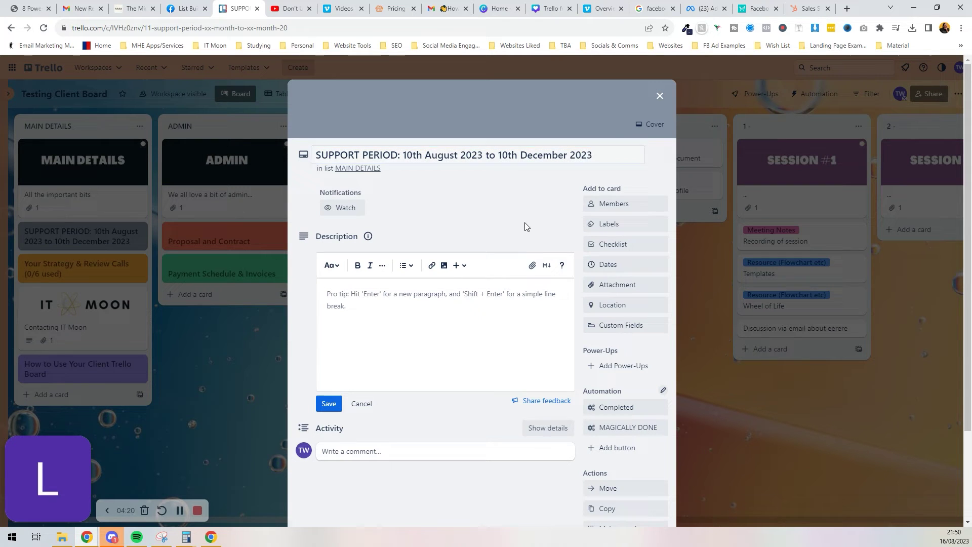
Rename the Your Strategy & Review Calls card to 'Your Strategy Calls (0/3 used)'
left_click(228, 358)
mouse_move(80, 268)
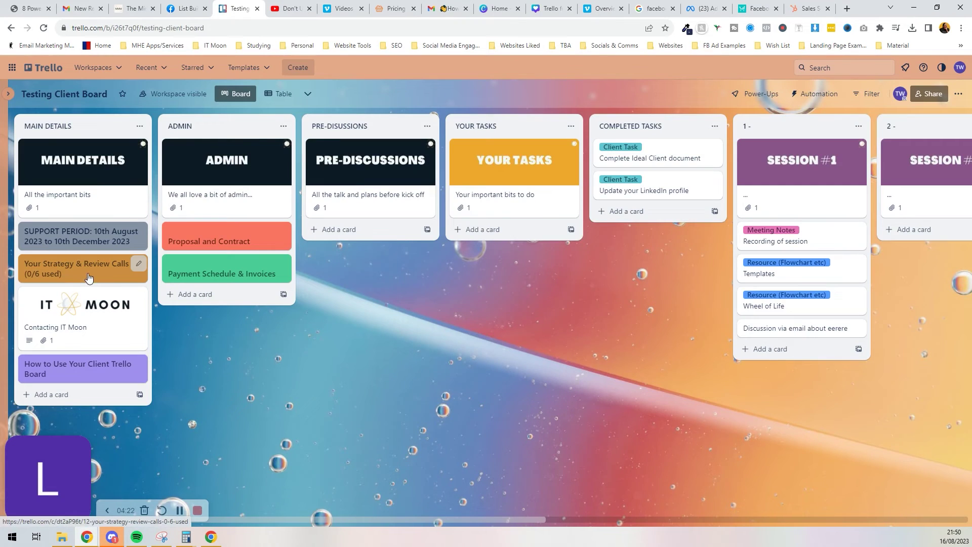
left_click(94, 268)
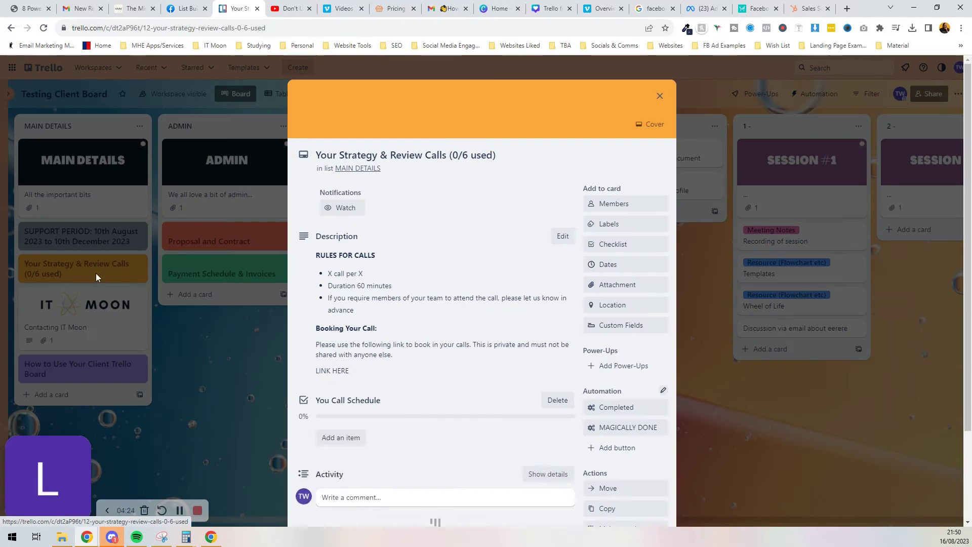
left_click(431, 155)
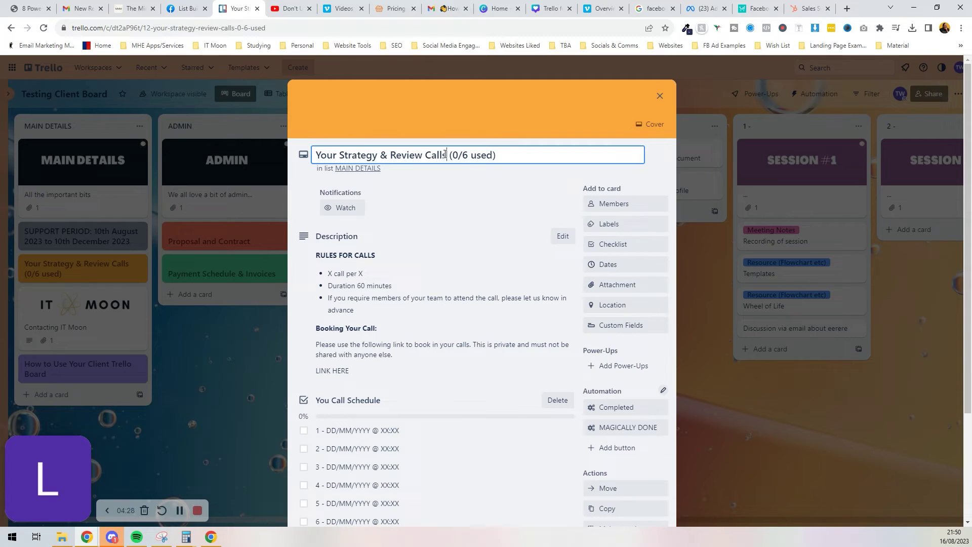
left_click_drag(446, 155, 381, 154)
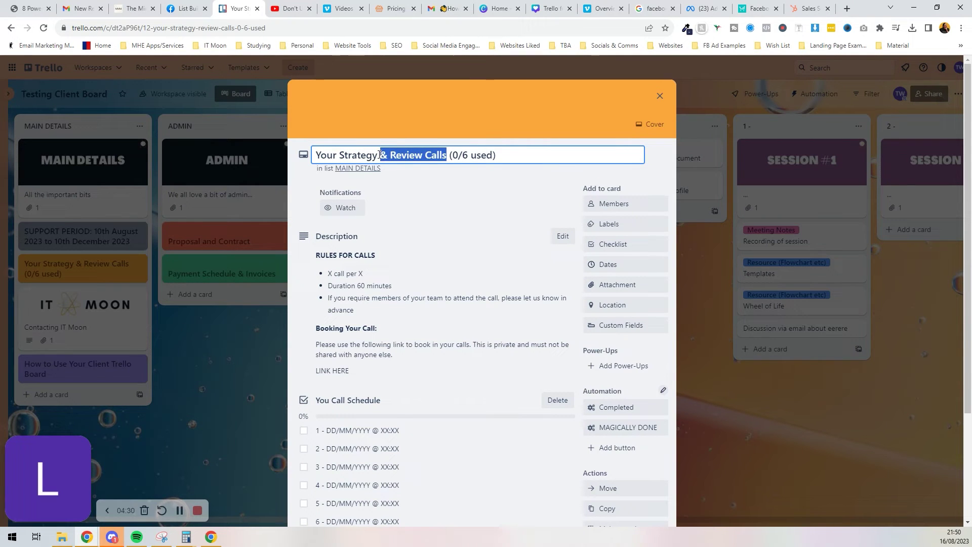
type("Calls")
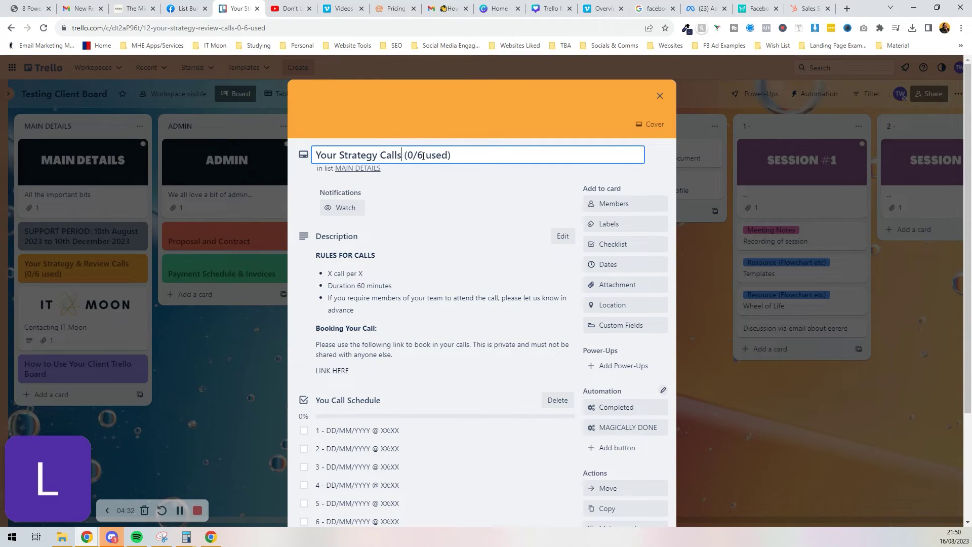
double_click(421, 155)
type("3")
key("Delete")
scroll(429, 166, "down", 2)
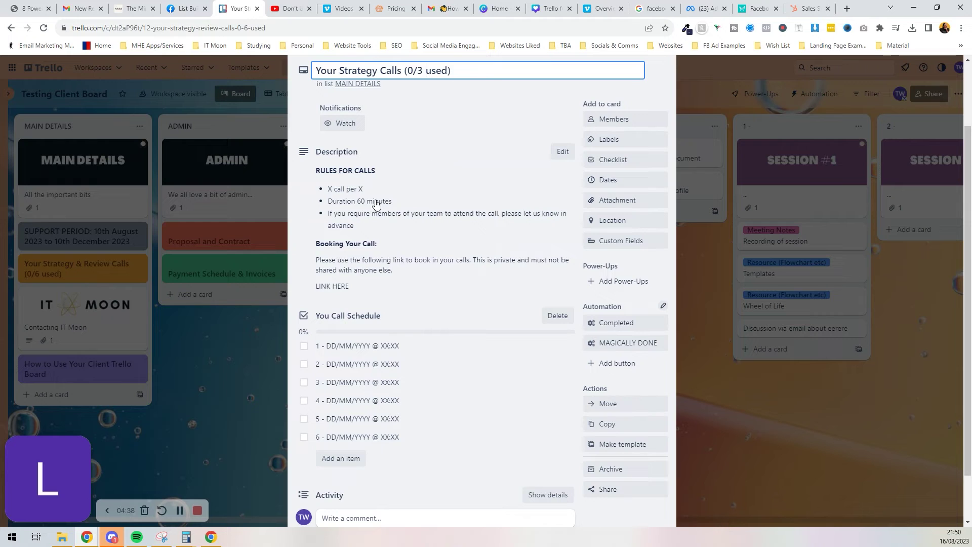
key("Return")
Rewrite the description's call-rule bullets, replace 'LINK HERE', and save the description
left_click(373, 204)
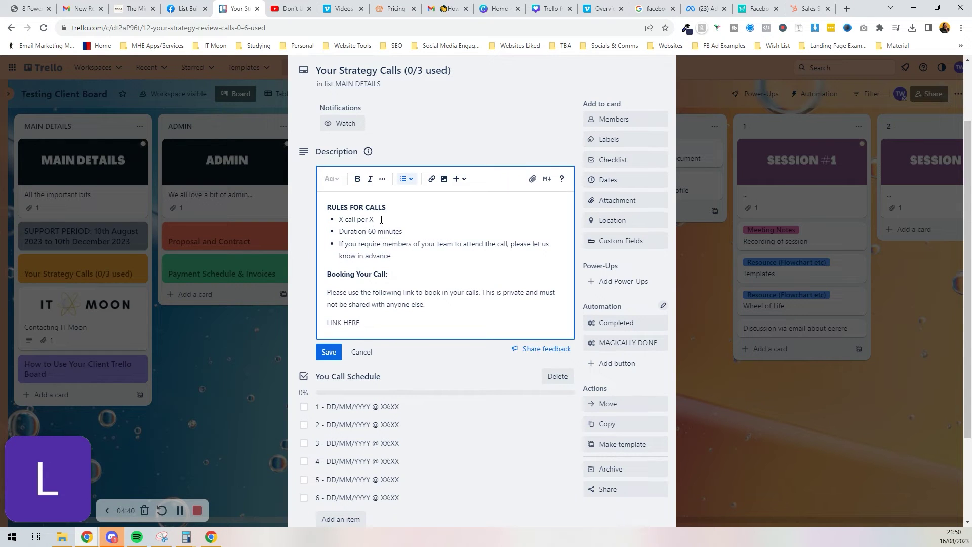
left_click_drag(374, 220, 354, 220)
key("Home")
key("shift+Right")
type("1")
key("Return")
type("dd")
key("Return")
type("d")
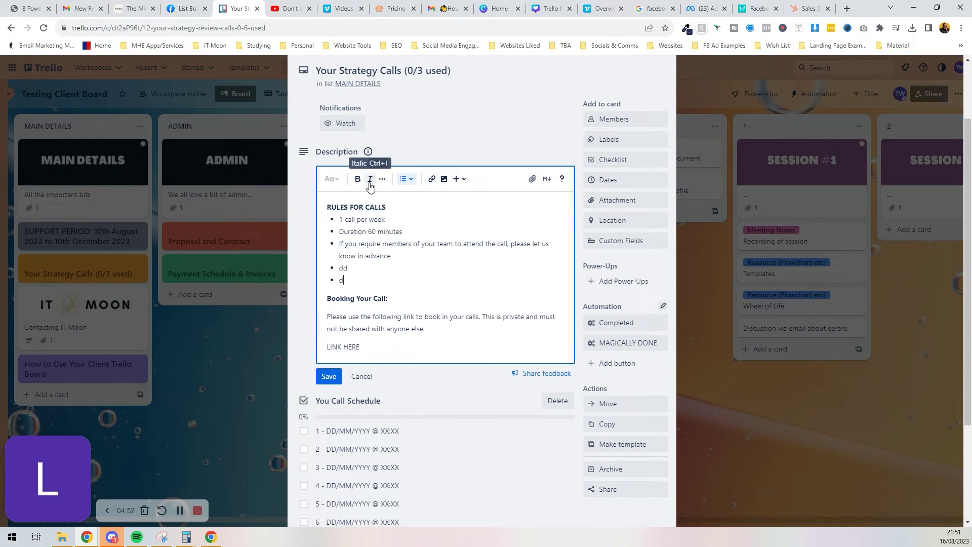
left_click(426, 329)
left_click_drag(392, 349, 314, 362)
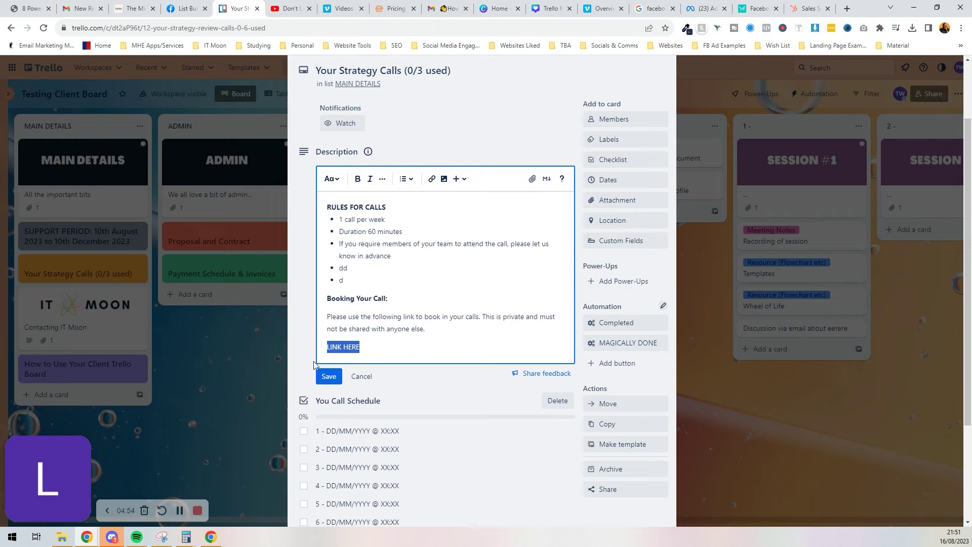
type("CALENDLY LINK")
type(" IN HERE")
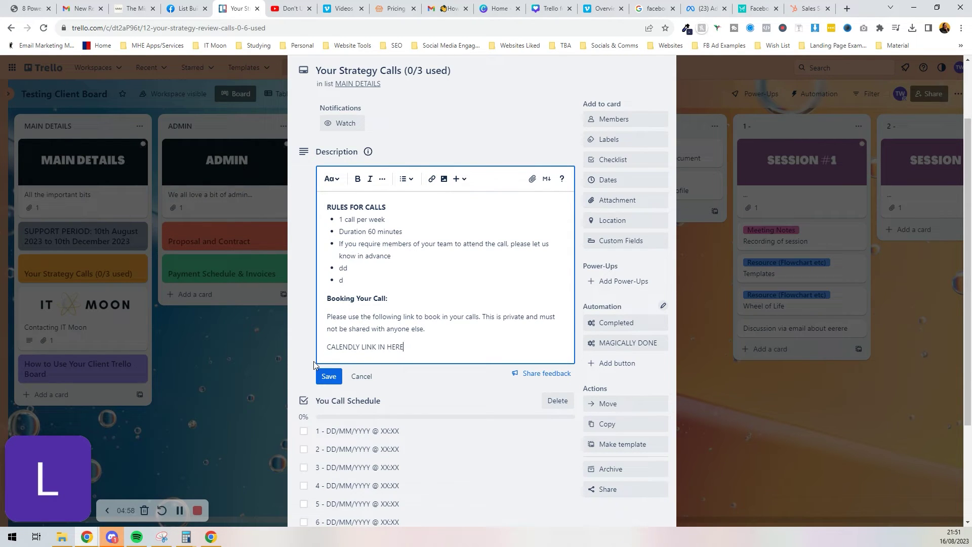
scroll(354, 453, "down", 2)
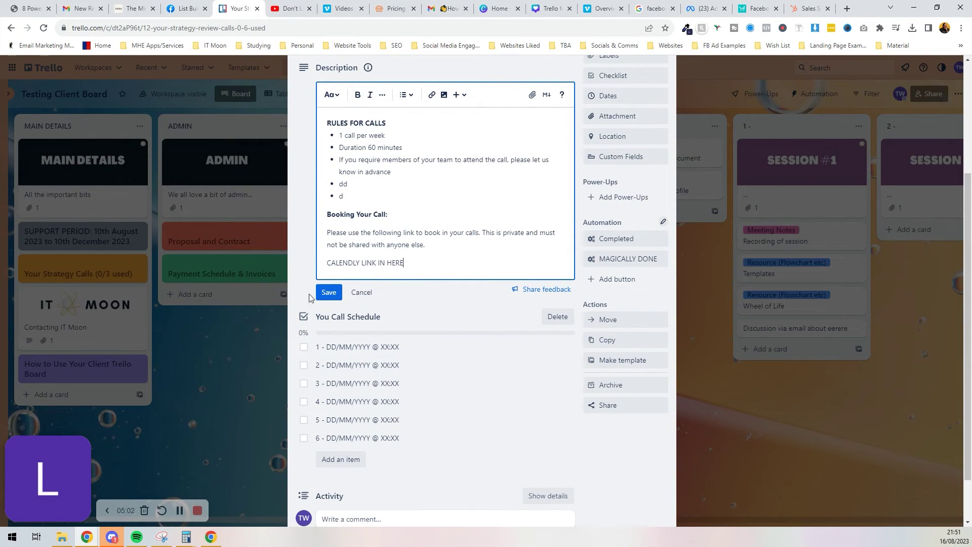
left_click(328, 294)
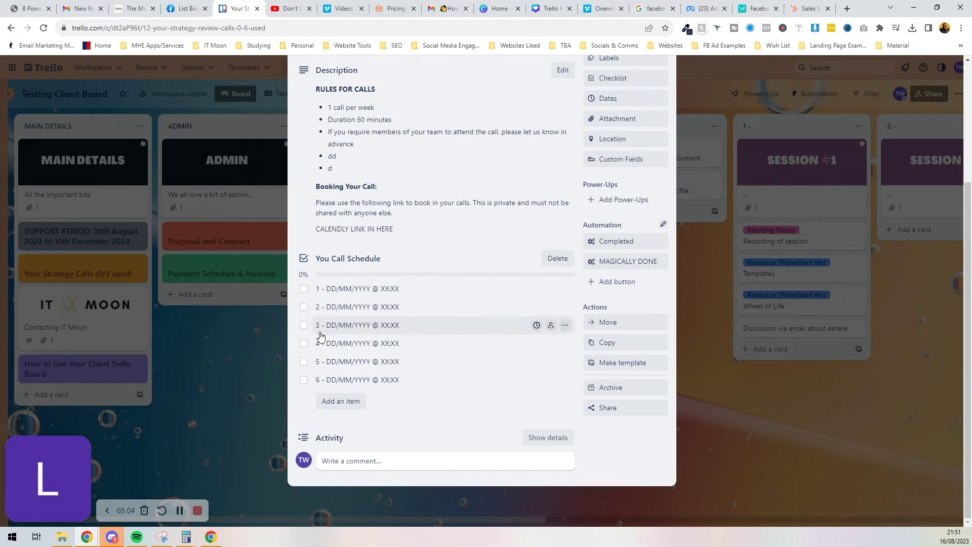
Tick only the first scheduled call in the checklist
left_click(304, 289)
left_click(304, 307)
left_click(304, 326)
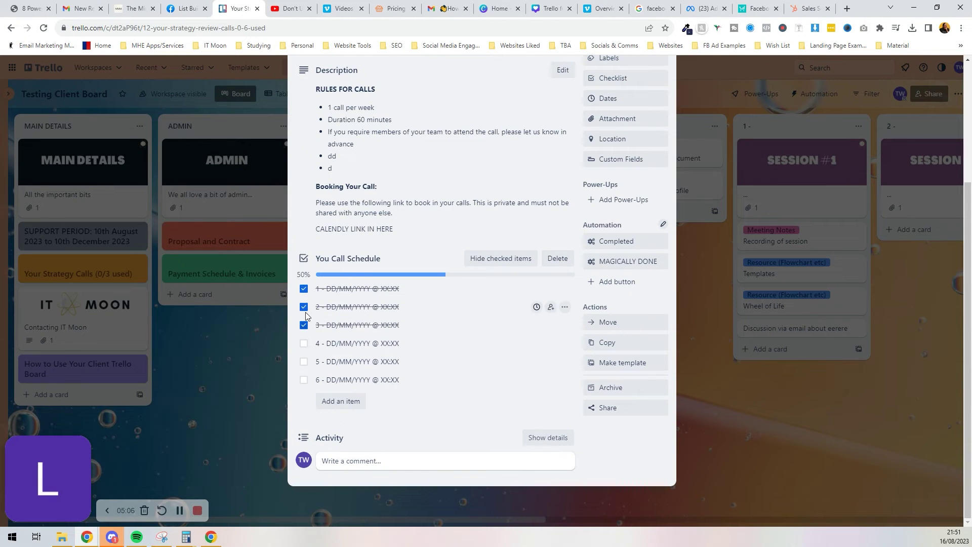
left_click(304, 307)
left_click(304, 289)
left_click(305, 325)
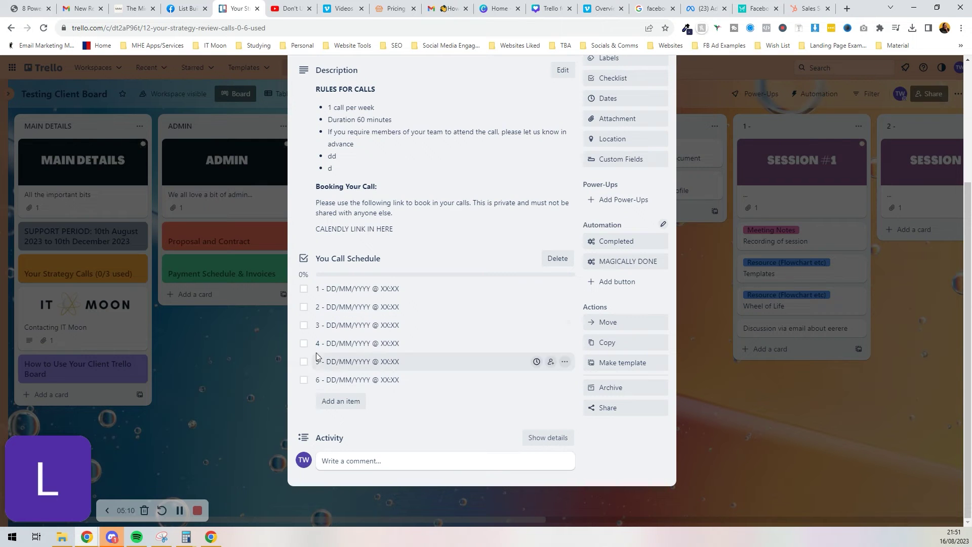
left_click(304, 289)
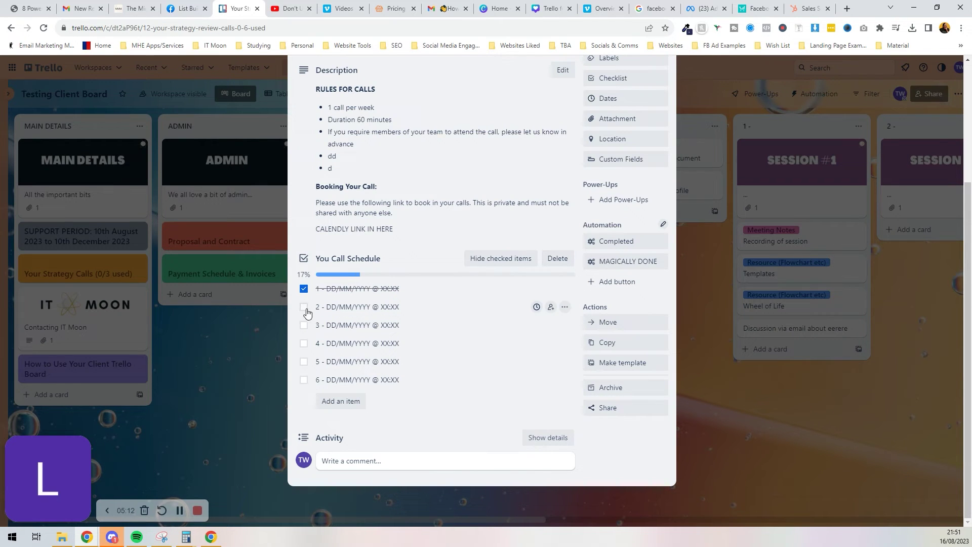
Retitle the calls card 'Your Strategy Calls (1/3 used)' and close it
left_click(247, 327)
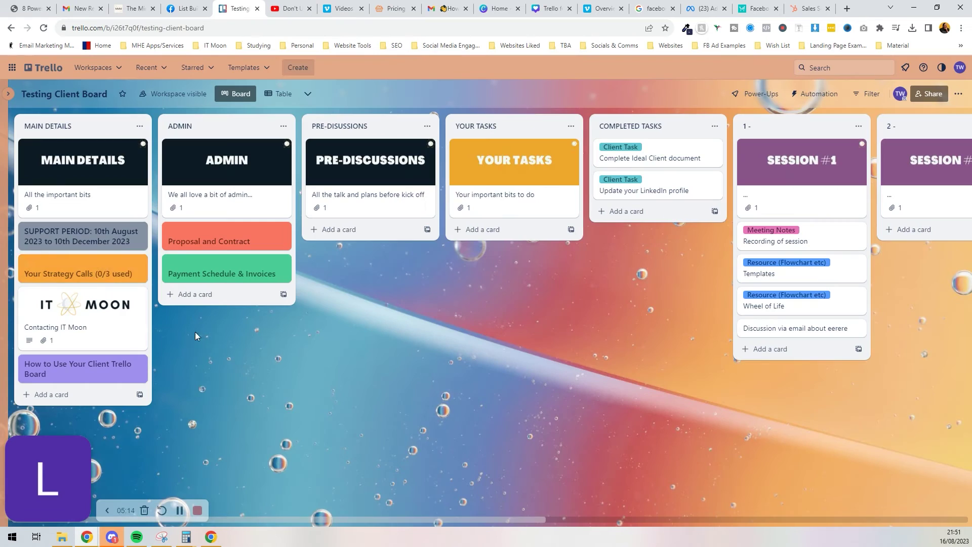
left_click(92, 272)
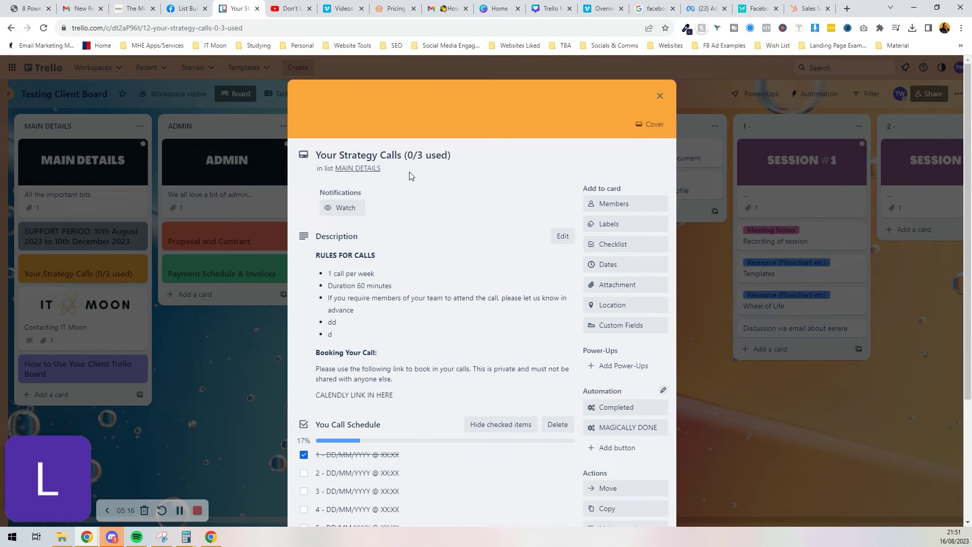
left_click(413, 157)
left_click_drag(413, 158, 407, 158)
left_click(414, 156)
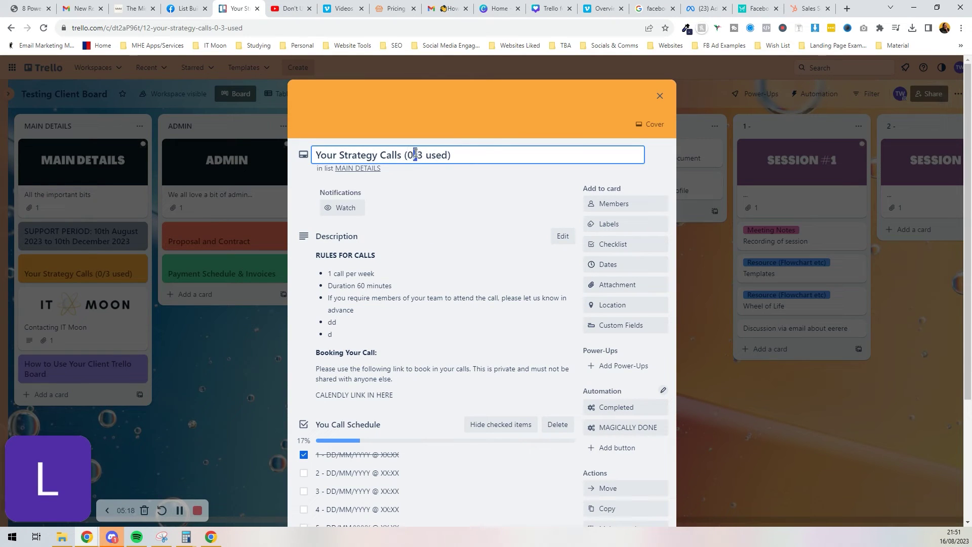
key("BackSpace")
type("1")
left_click(236, 333)
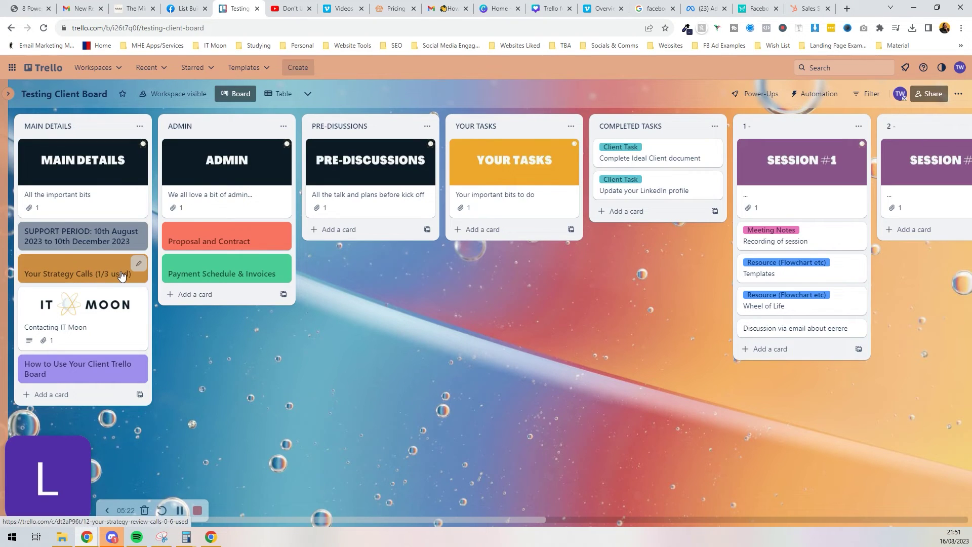
Permanently delete the logo attachment from the Contacting IT Moon card
left_click(112, 304)
scroll(479, 226, "down", 1)
scroll(479, 225, "down", 2)
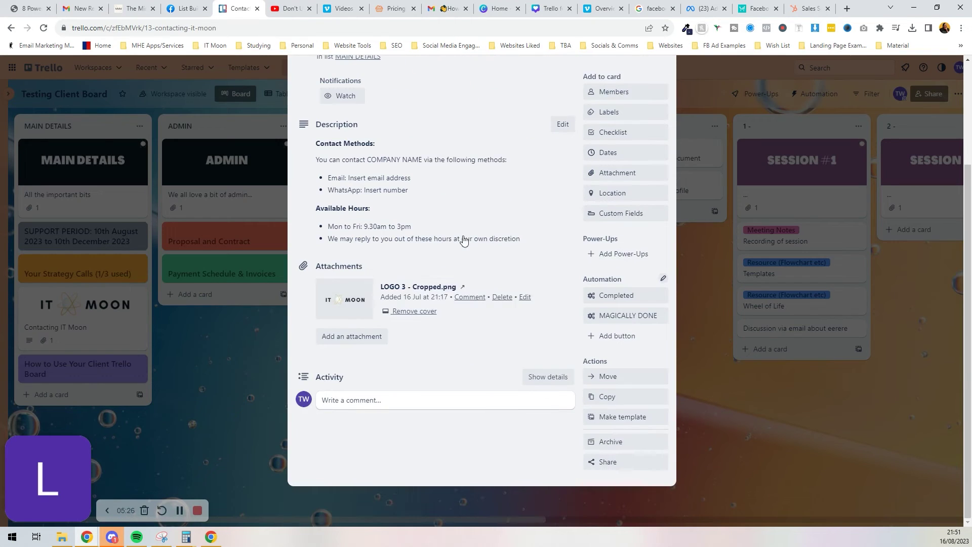
left_click(503, 296)
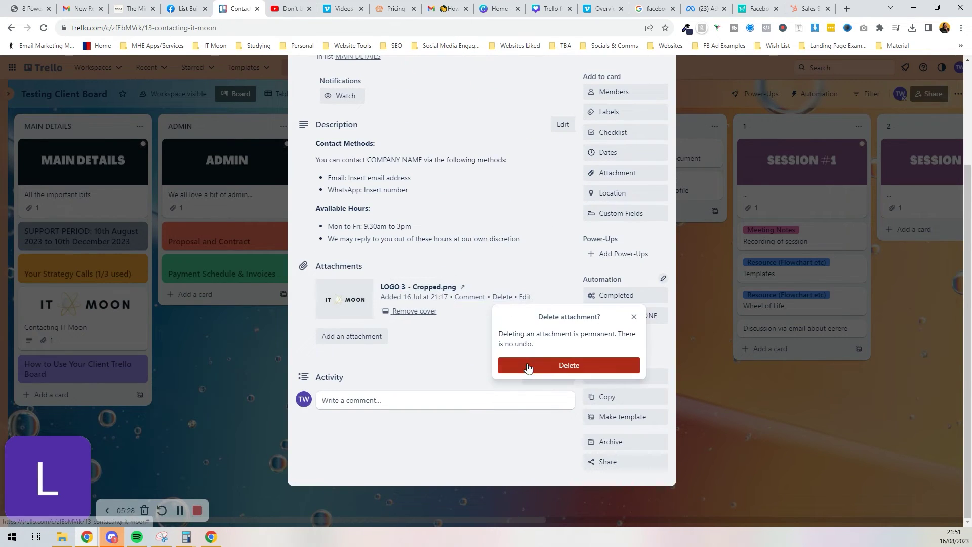
left_click(544, 365)
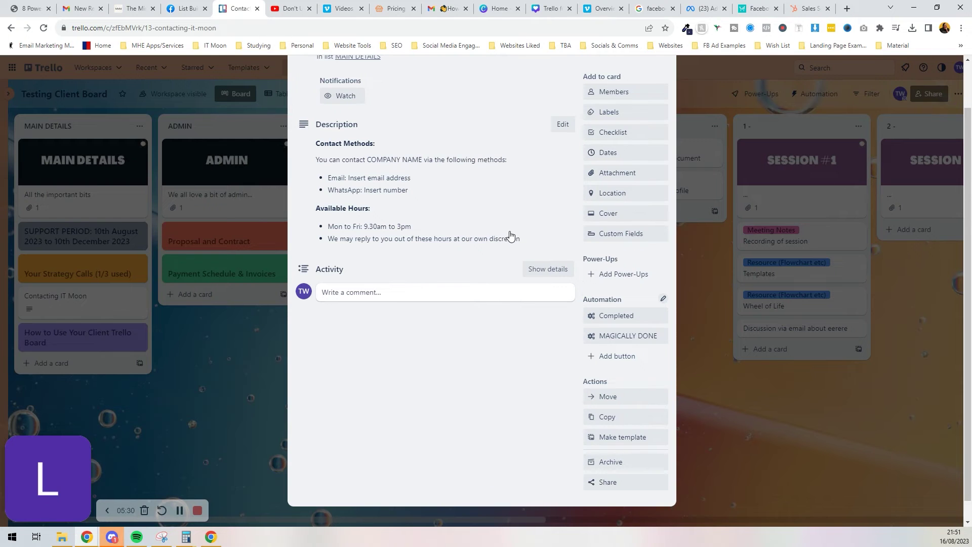
scroll(524, 228, "up", 1)
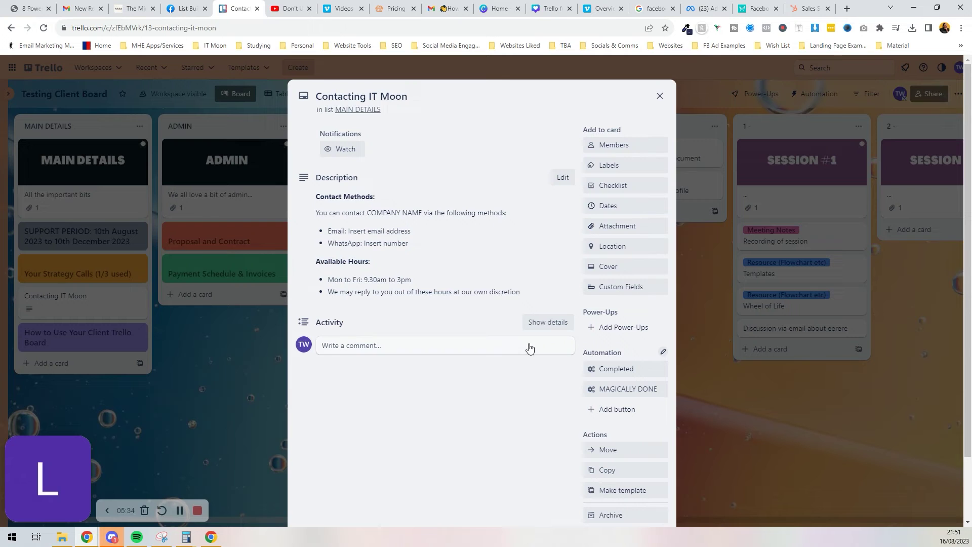
Change the card title from IT Moon to Contacting Joe Bloggs
left_click(370, 97)
left_click_drag(370, 96, 450, 96)
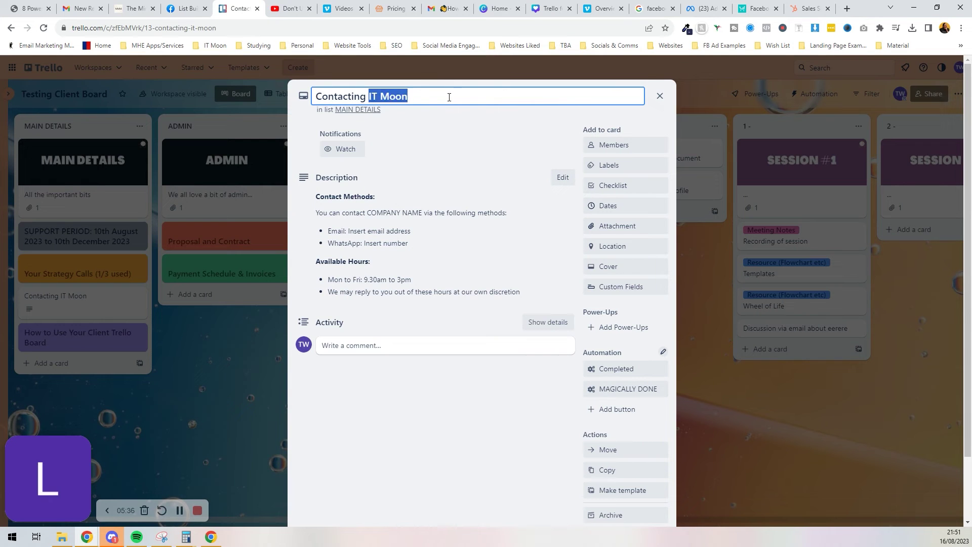
type("Joe Bloggs")
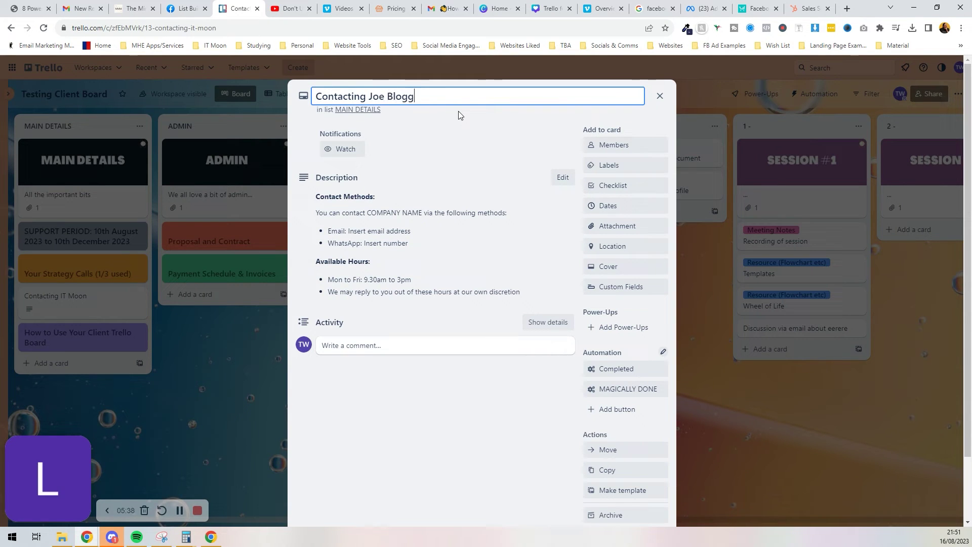
left_click(422, 232)
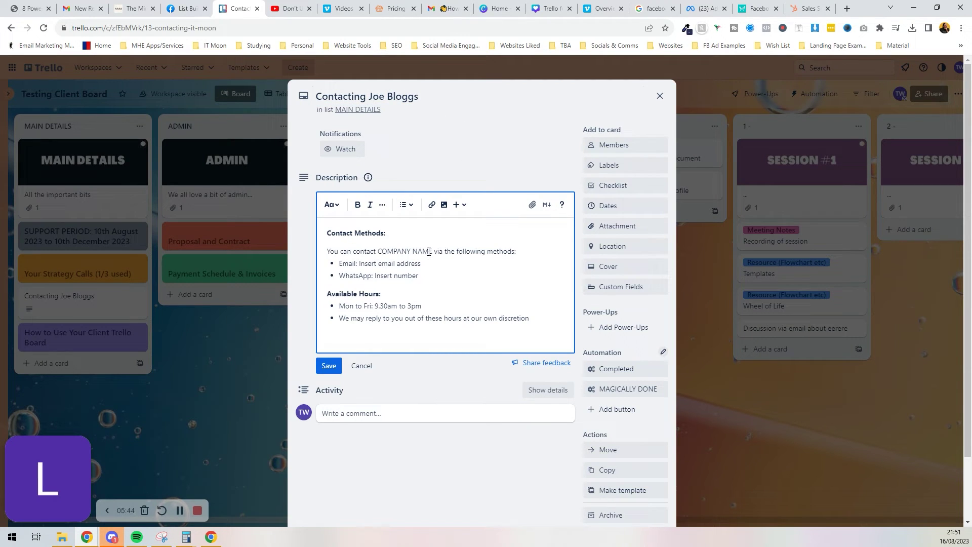
Save the card description listing contact methods and available hours, then return to the board
left_click(370, 263)
left_click(412, 252)
triple_click(350, 325)
left_click(31, 371)
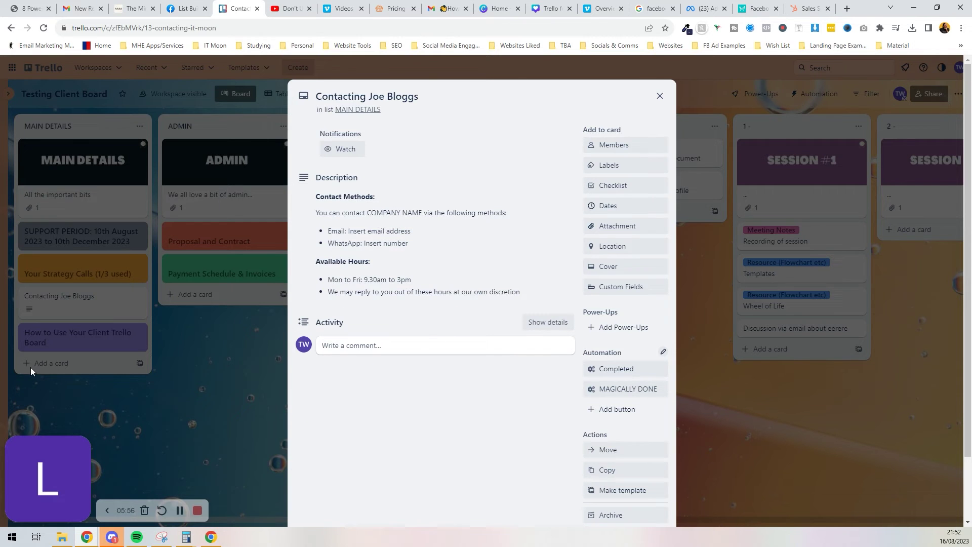
left_click(211, 347)
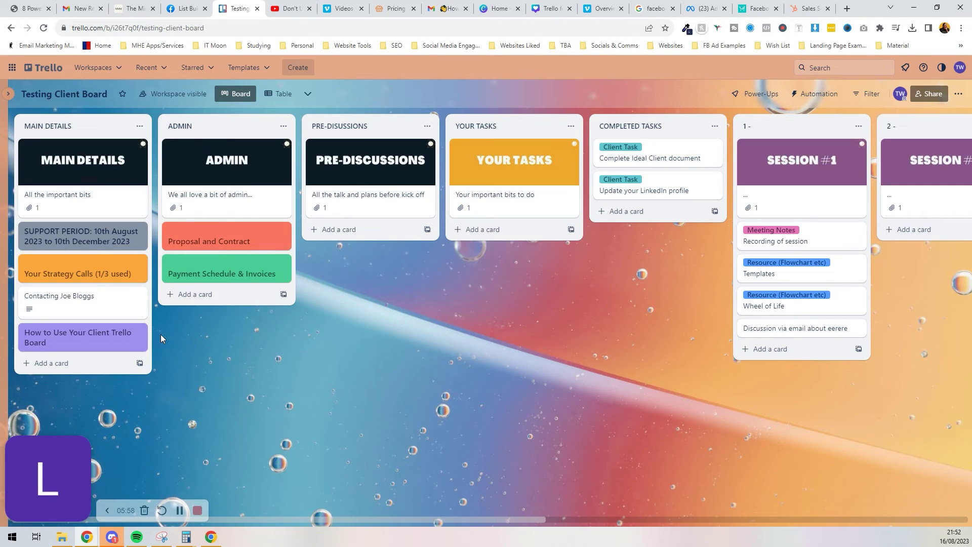
left_click(101, 342)
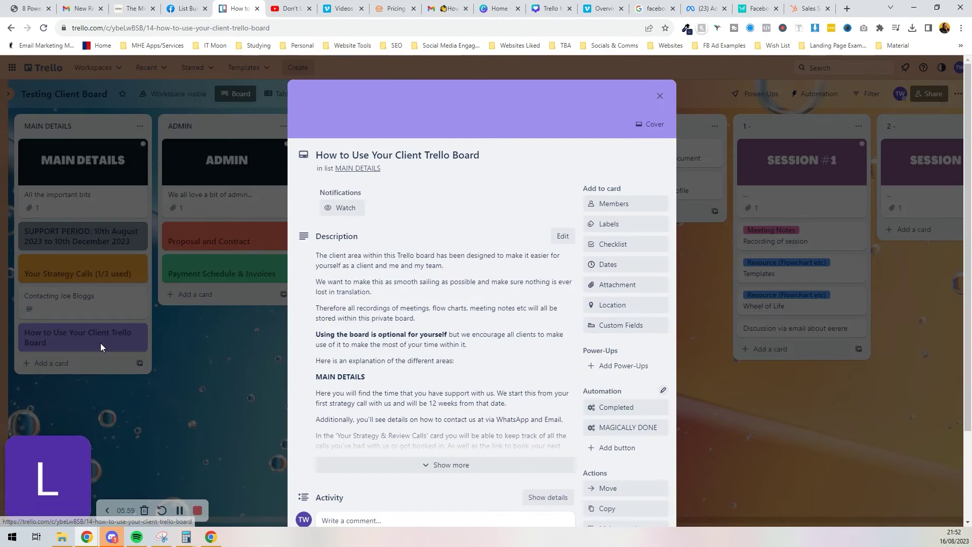
left_click(436, 465)
scroll(470, 311, "down", 5)
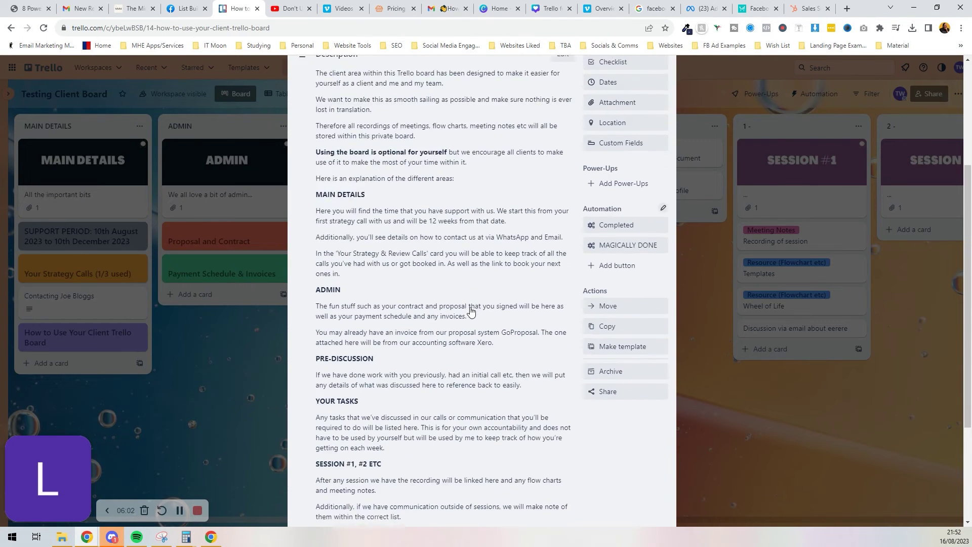
scroll(471, 311, "down", 1)
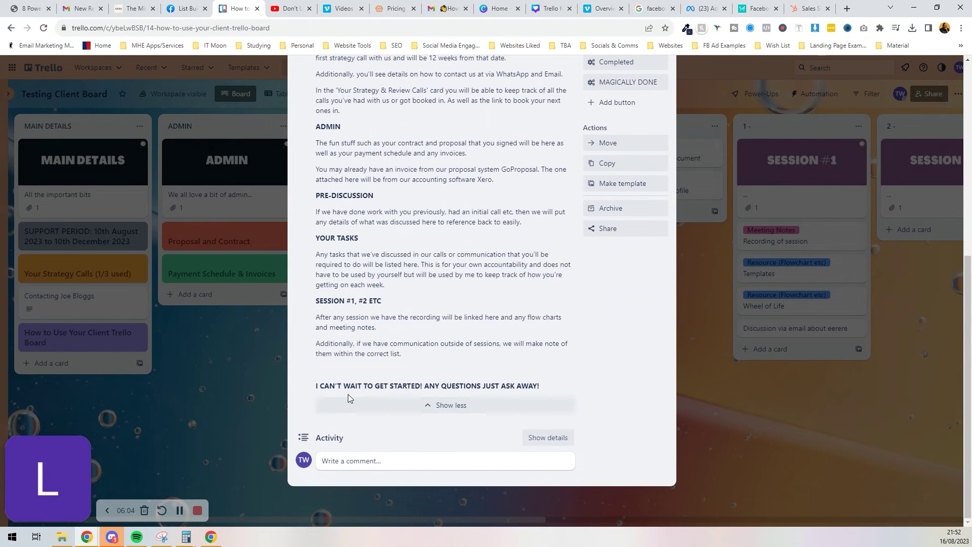
scroll(416, 358, "up", 5)
scroll(414, 351, "up", 4)
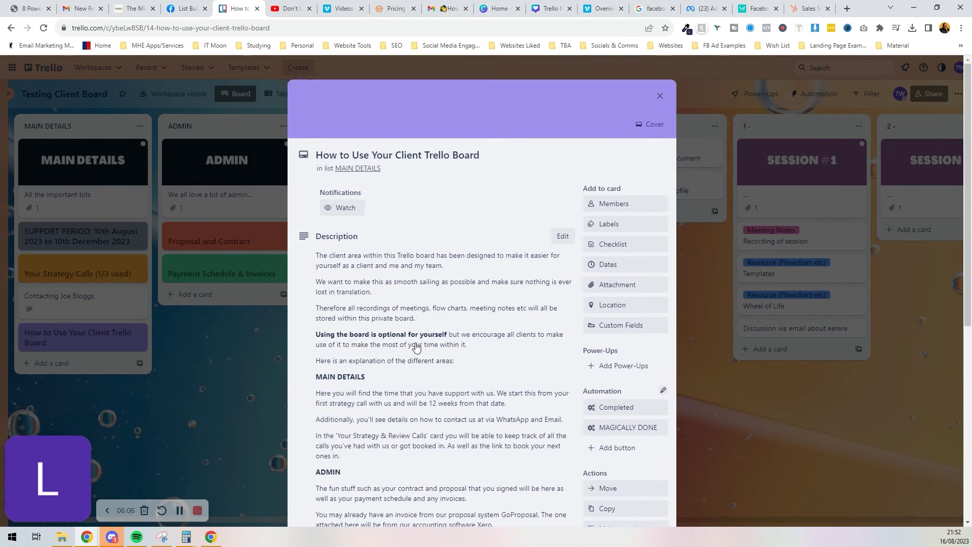
scroll(417, 348, "down", 10)
scroll(415, 348, "up", 10)
left_click(226, 353)
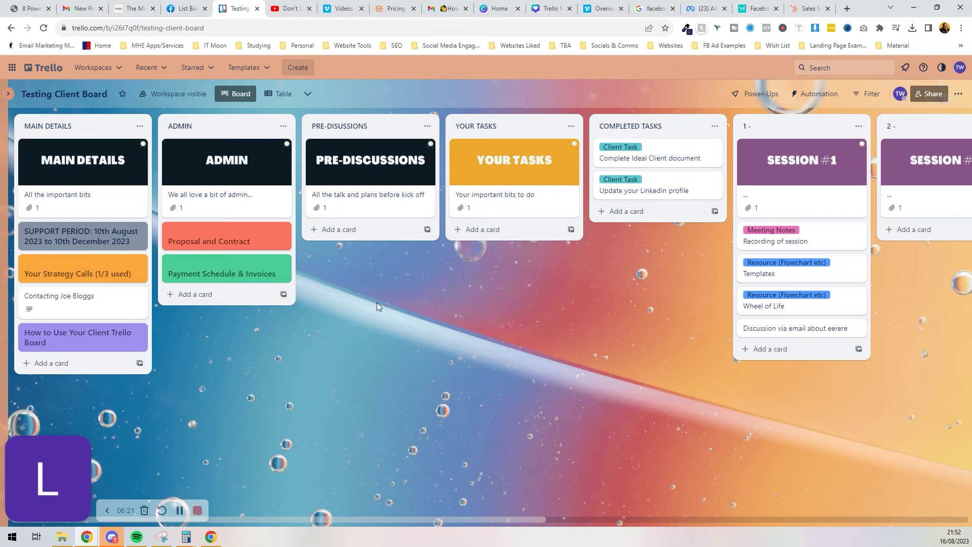
mouse_move(226, 175)
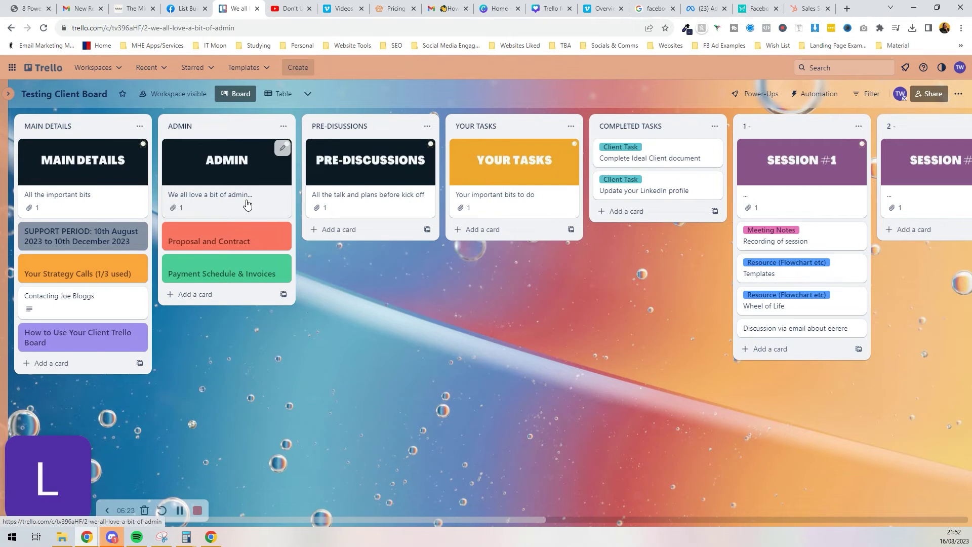
left_click(243, 202)
left_click(222, 277)
left_click(226, 236)
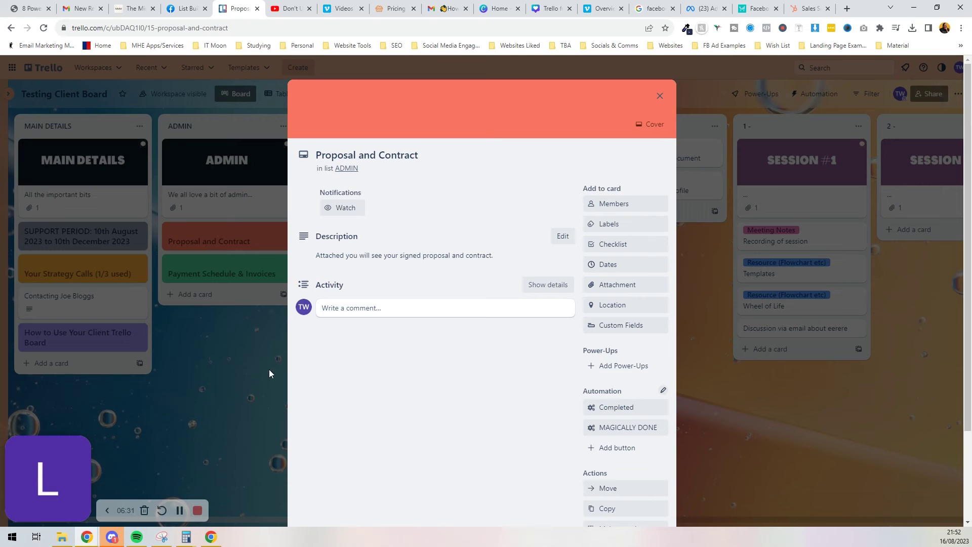
left_click(246, 358)
left_click(249, 262)
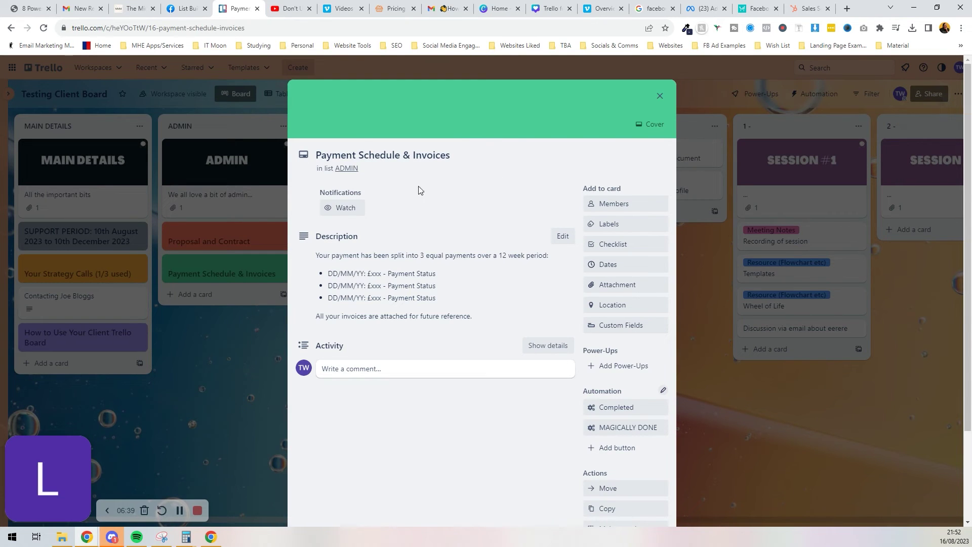
left_click(255, 373)
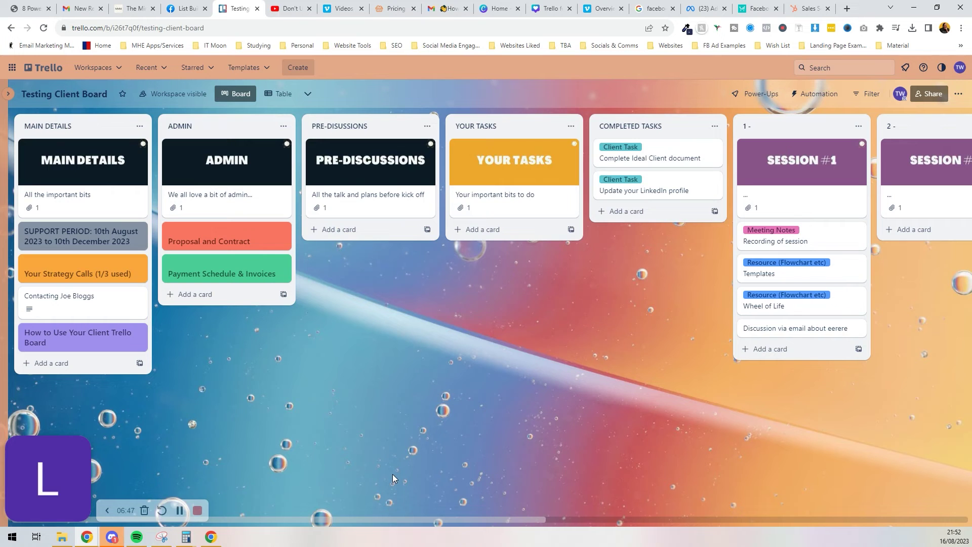
Remove the image cover from the admin header card
left_click(228, 183)
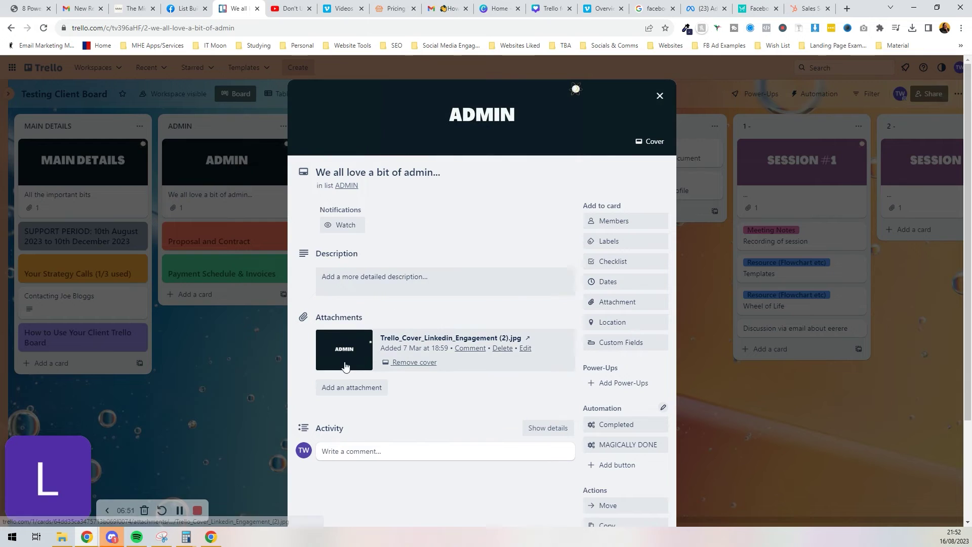
left_click(457, 144)
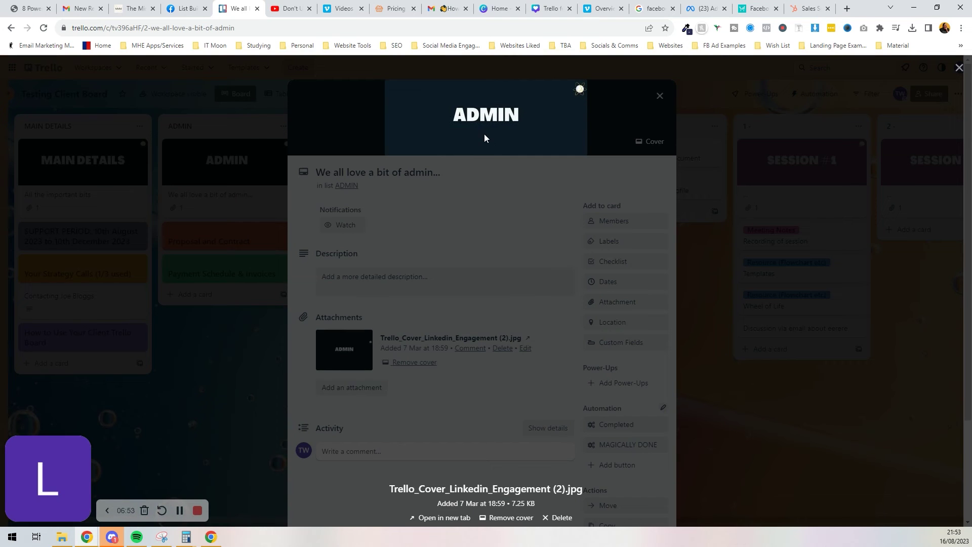
left_click(462, 291)
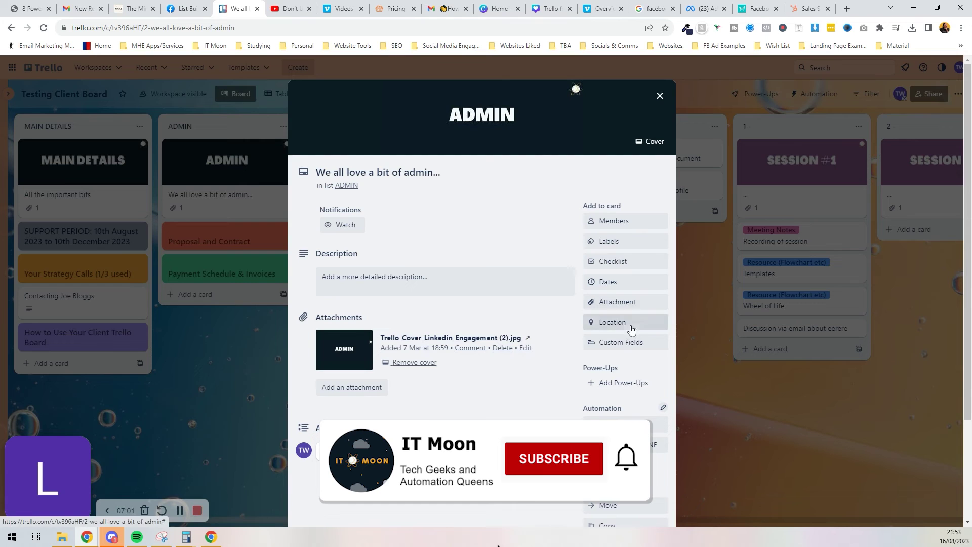
left_click(432, 362)
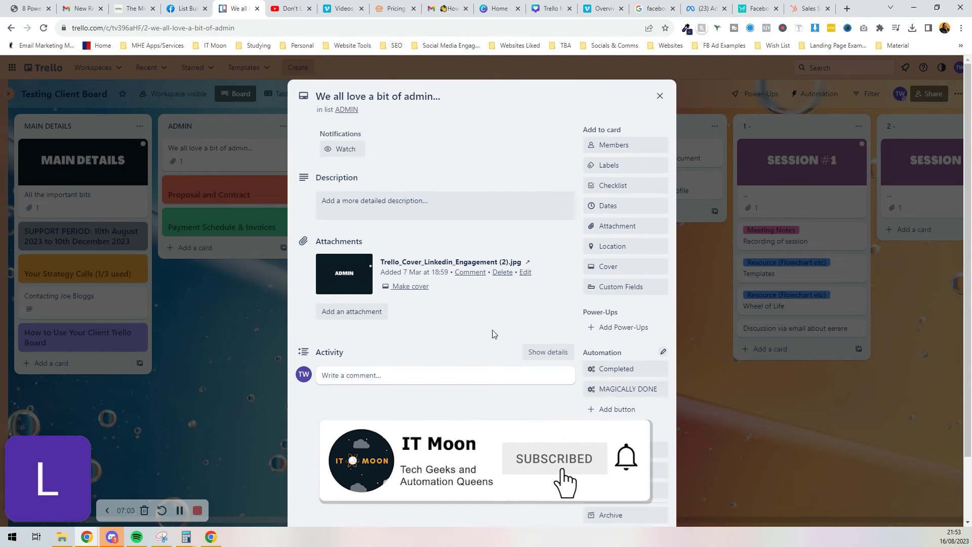
Give the admin card a full-size red colour cover
left_click(605, 267)
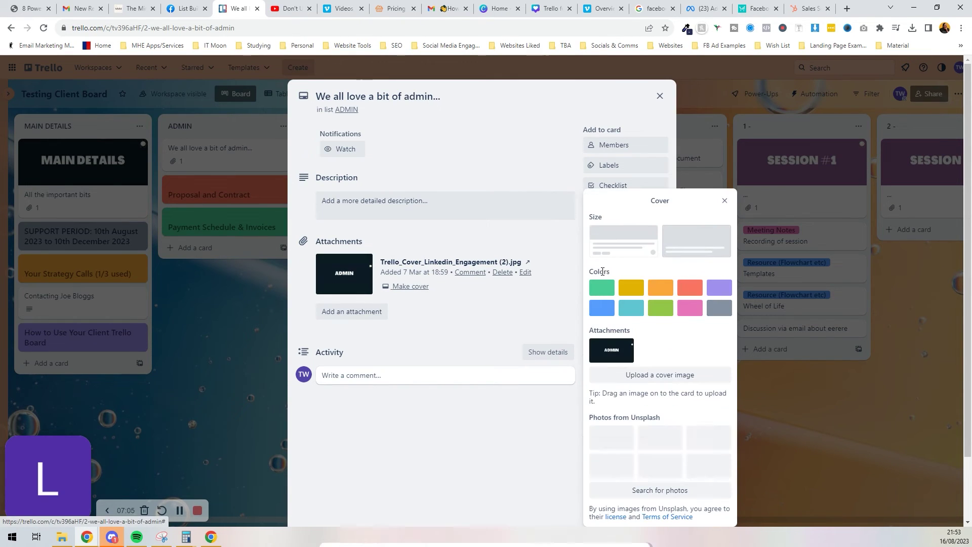
left_click(688, 296)
left_click(705, 229)
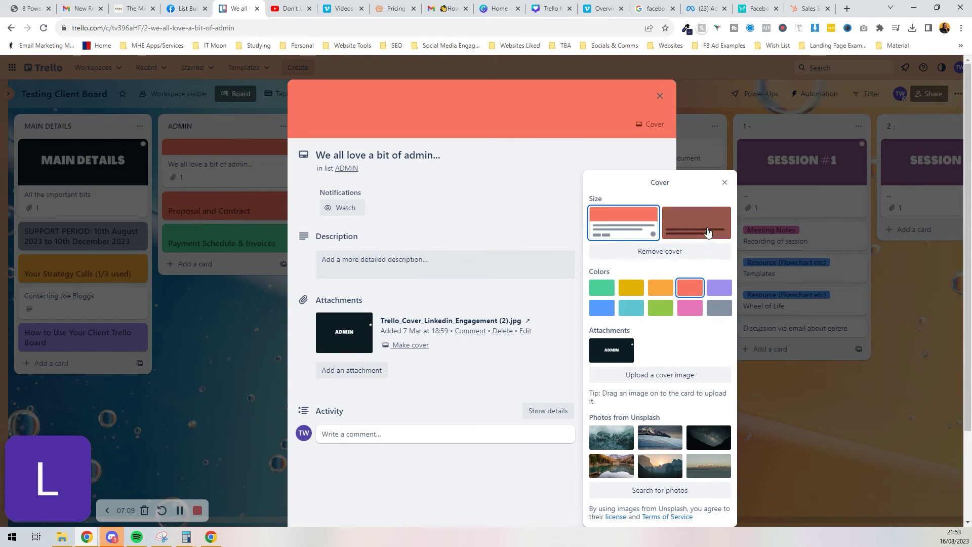
left_click(262, 362)
left_click(201, 337)
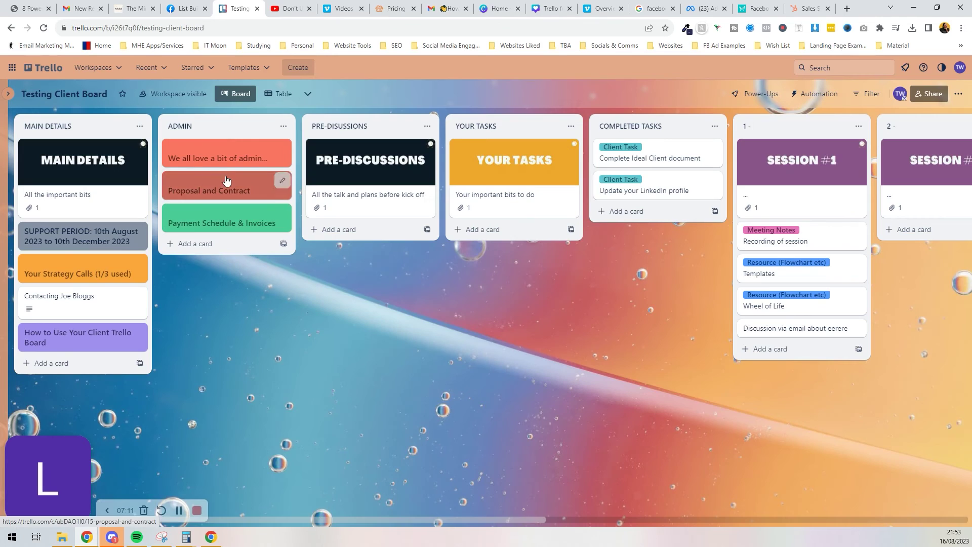
Retitle the admin card to ADMIN
left_click(210, 161)
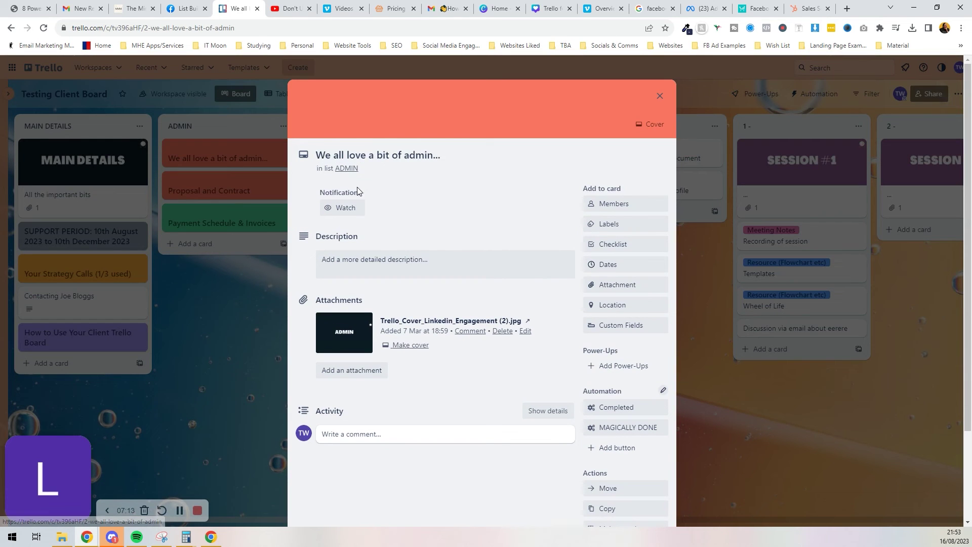
left_click(378, 155)
key("ctrl+a")
type("ADMIN")
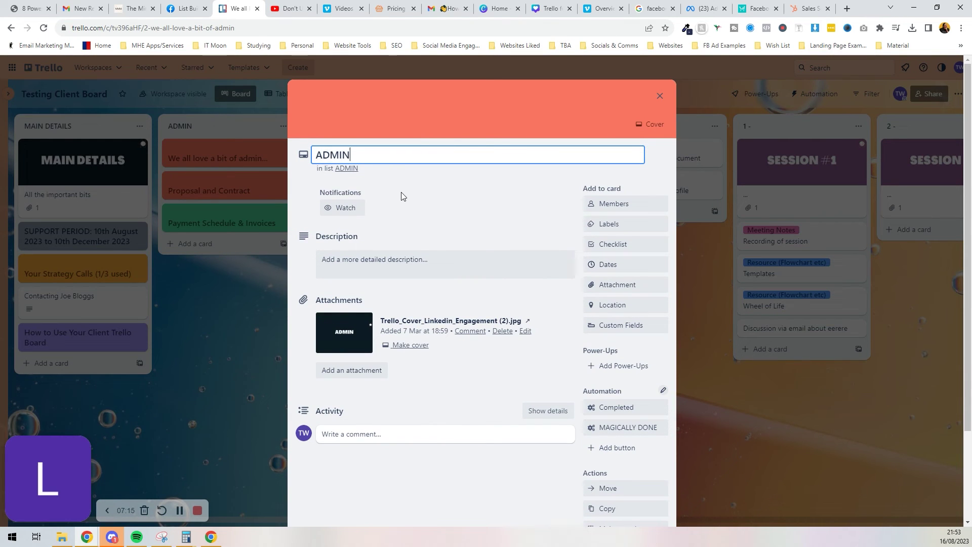
left_click(245, 305)
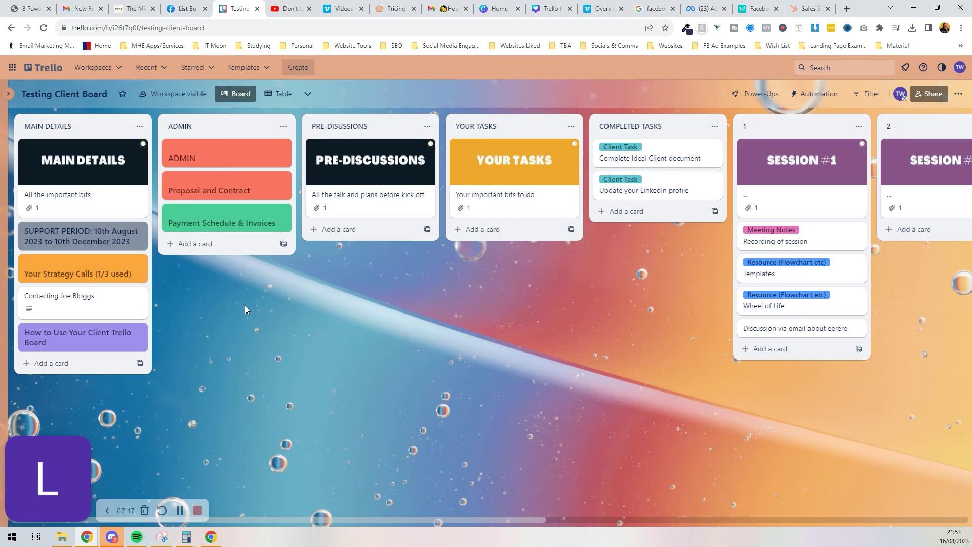
left_click(237, 147)
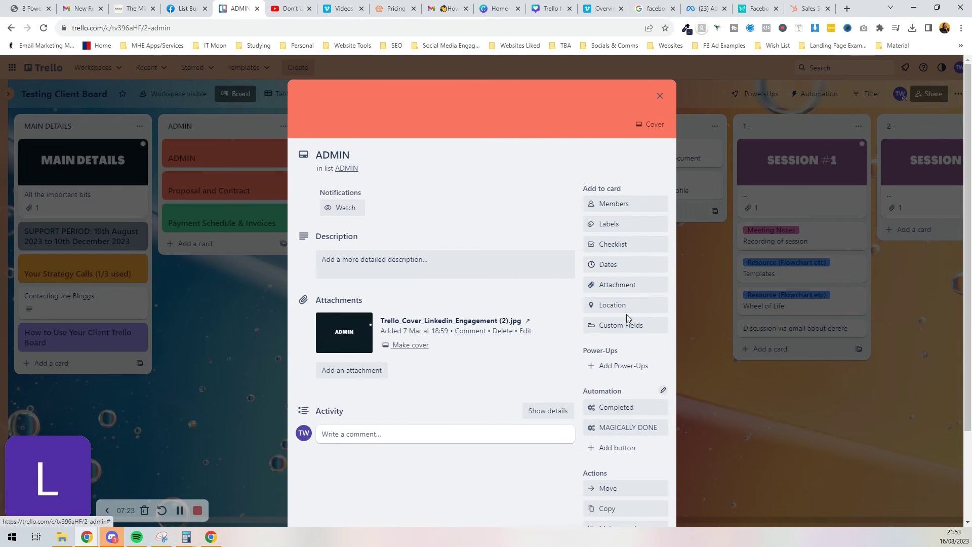
Set the ADMIN image attachment as the card's cover
left_click(656, 125)
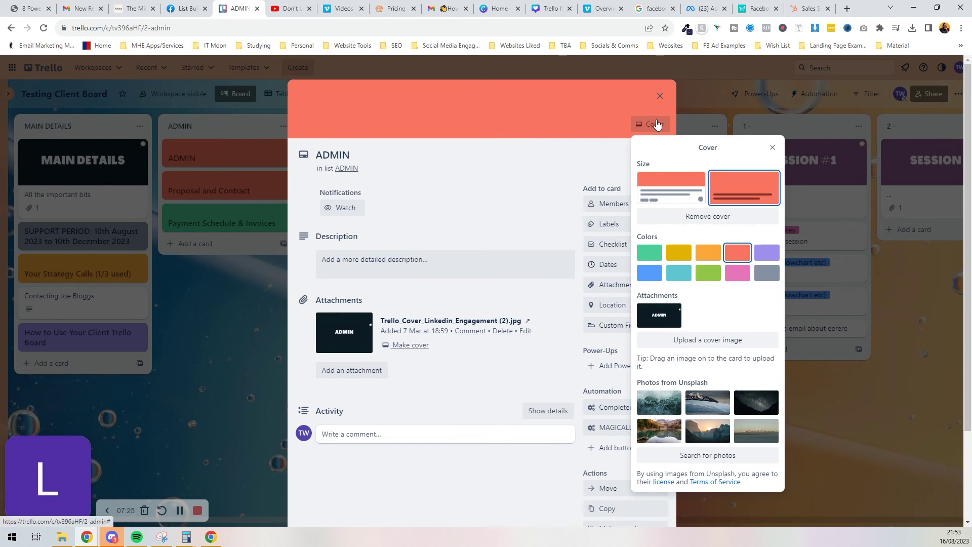
left_click(655, 320)
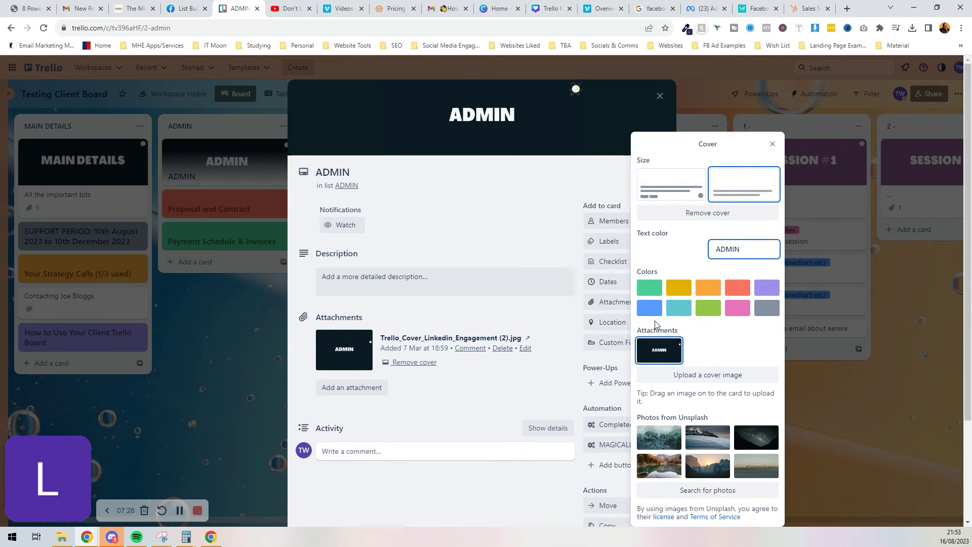
left_click(488, 437)
left_click(229, 419)
Change the card title to All the interesting admin
left_click(246, 167)
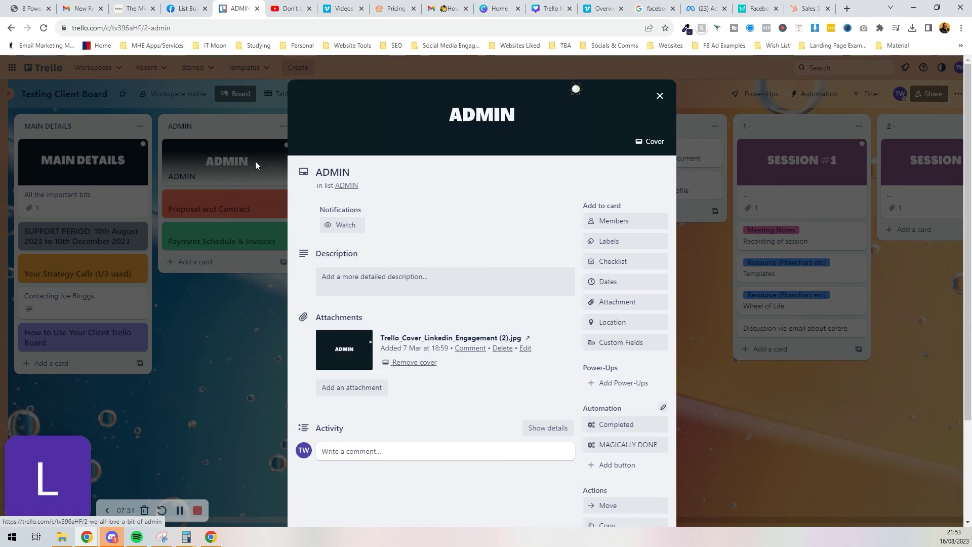
left_click(365, 171)
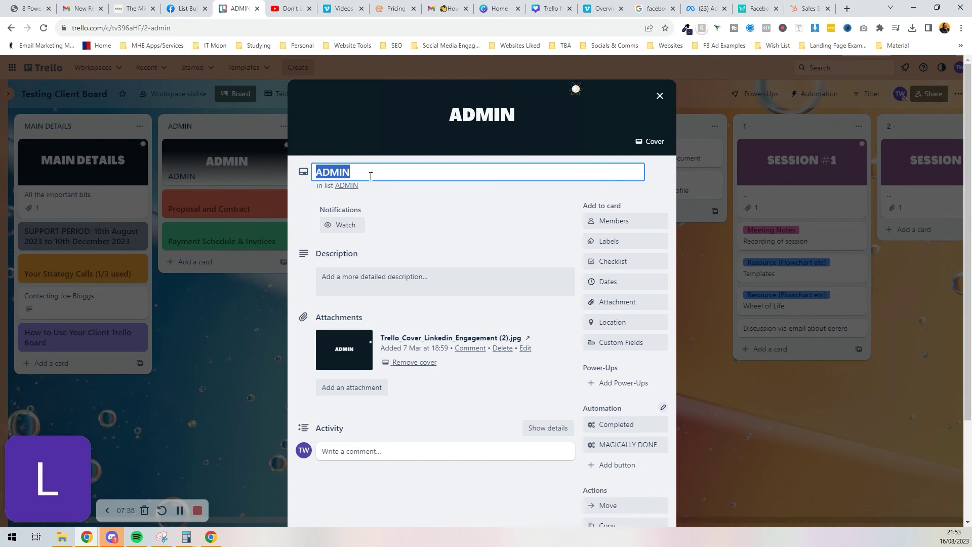
left_click(373, 188)
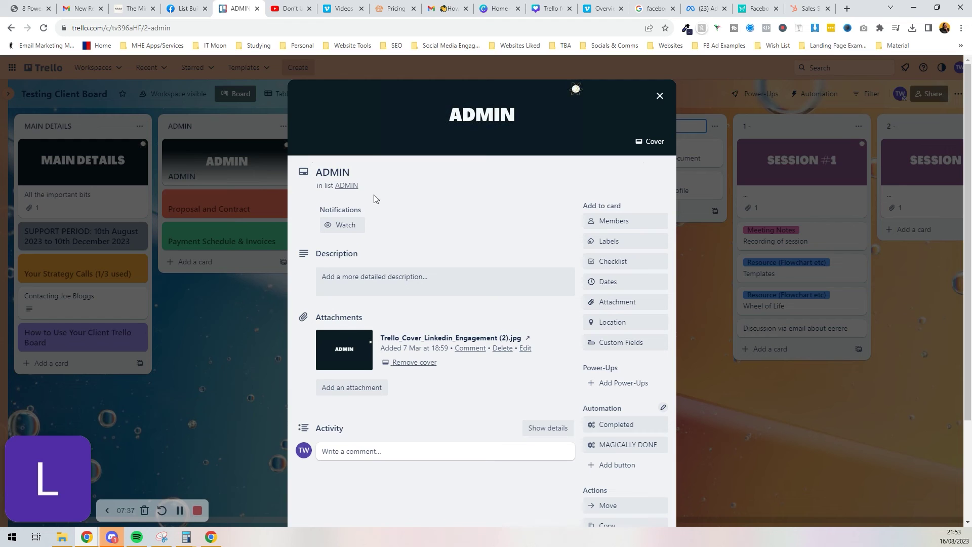
left_click(365, 168)
type("All the")
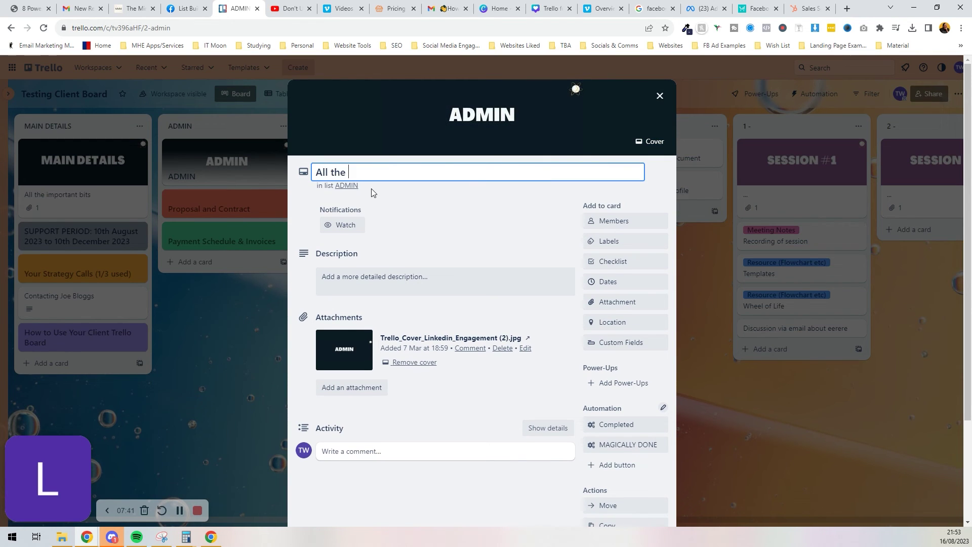
type("interest")
type("ing admin")
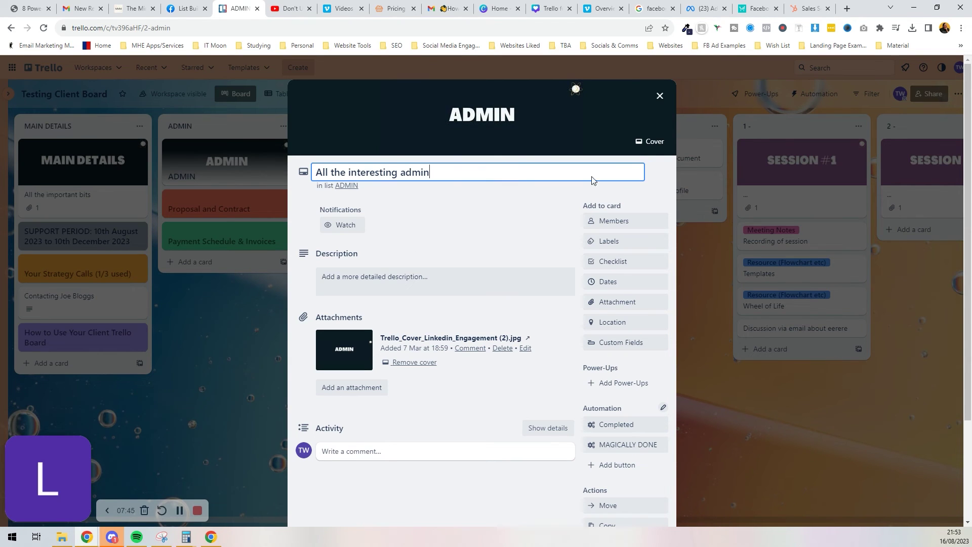
key("Return")
Switch to the half-size cover so the image sits above the title, then close the card
left_click(652, 142)
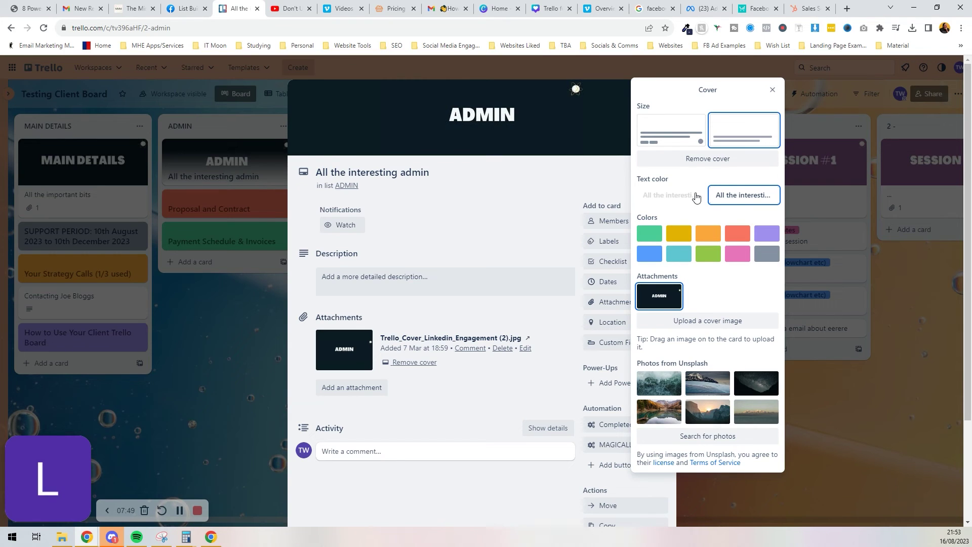
left_click(699, 141)
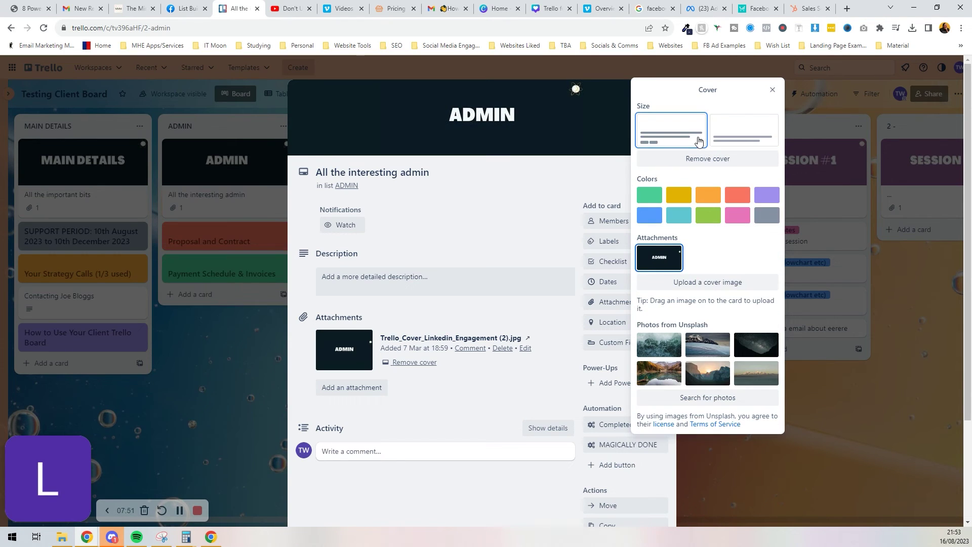
left_click(241, 241)
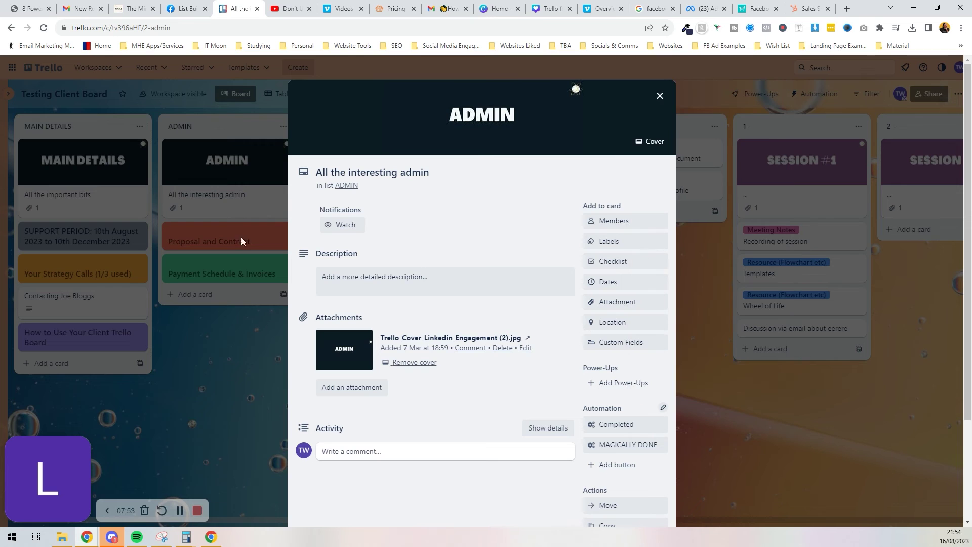
left_click(211, 179)
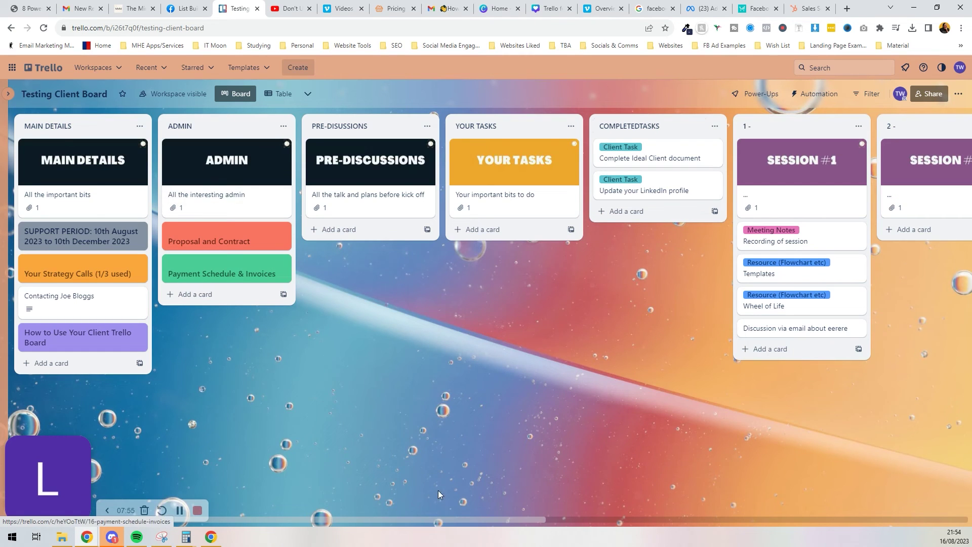
left_click_drag(455, 521, 840, 511)
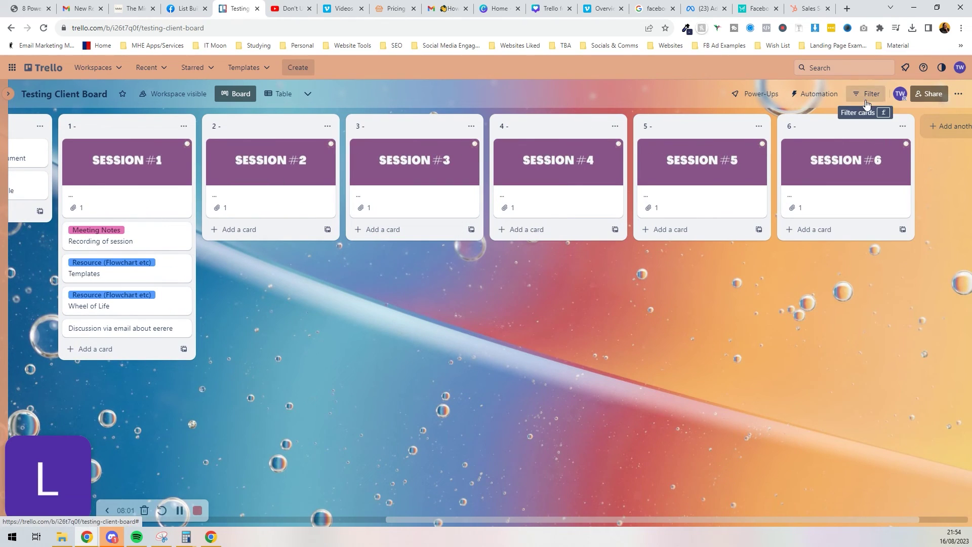
Change the orange IT Moon label's name to COMPANY NAME in the board's Labels list
left_click(959, 93)
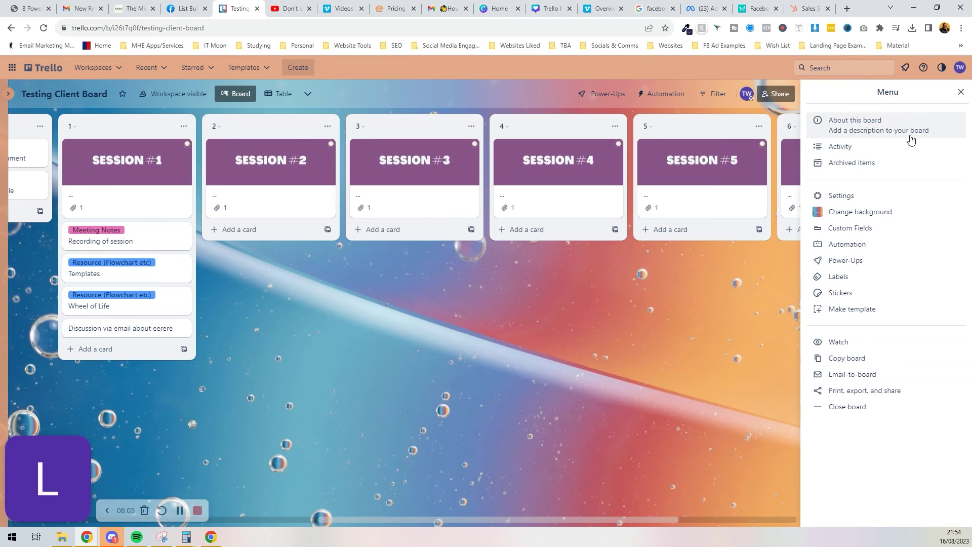
left_click(845, 279)
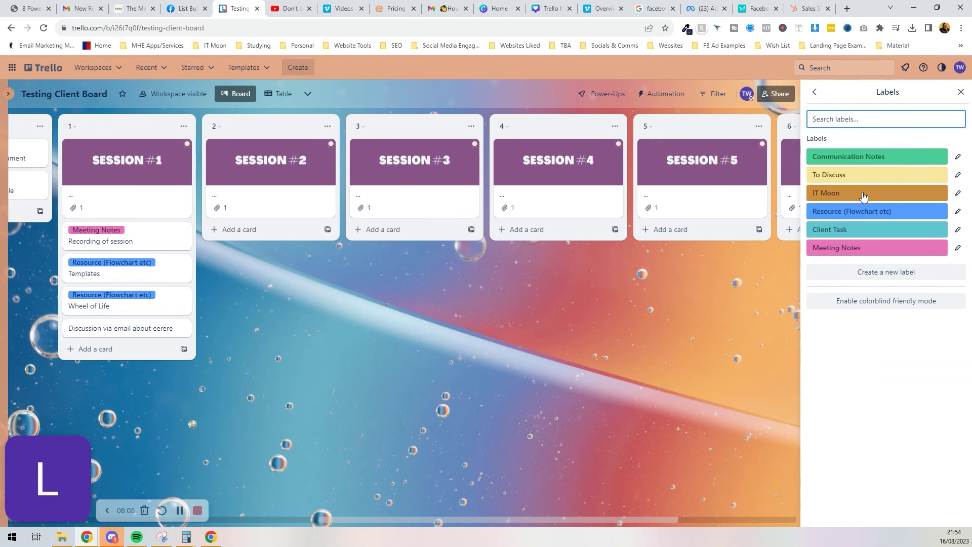
left_click(958, 193)
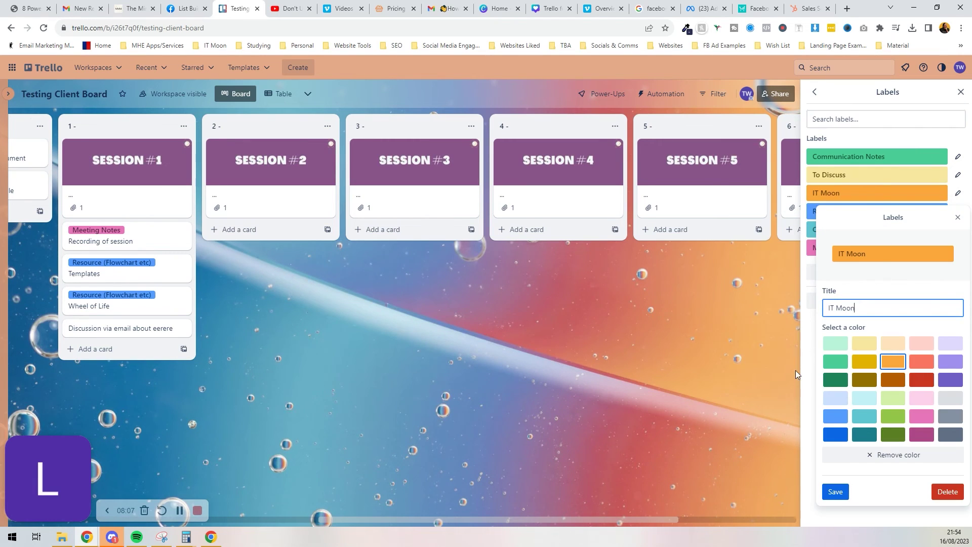
key("ctrl+a")
type("COMPANY ")
type("NAME")
key("Return")
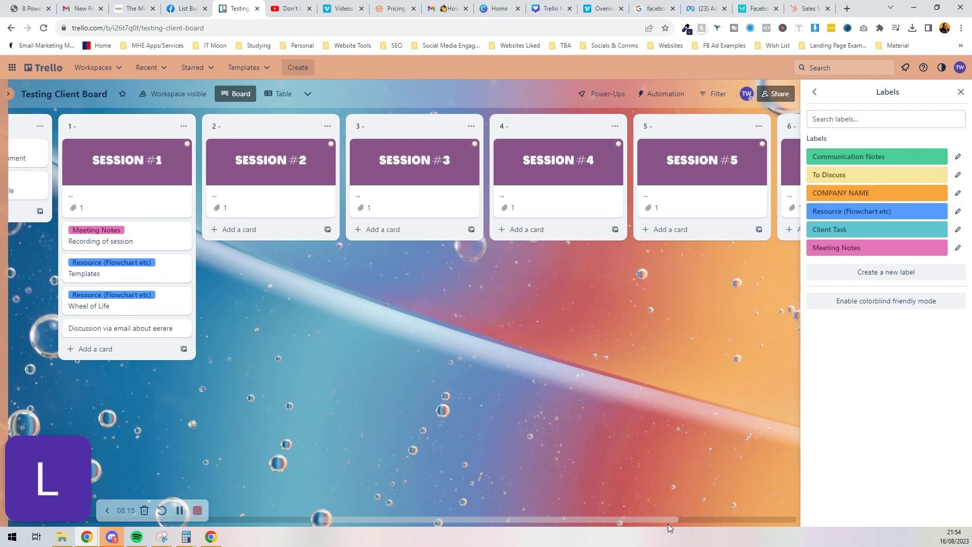
left_click_drag(665, 522, 665, 520)
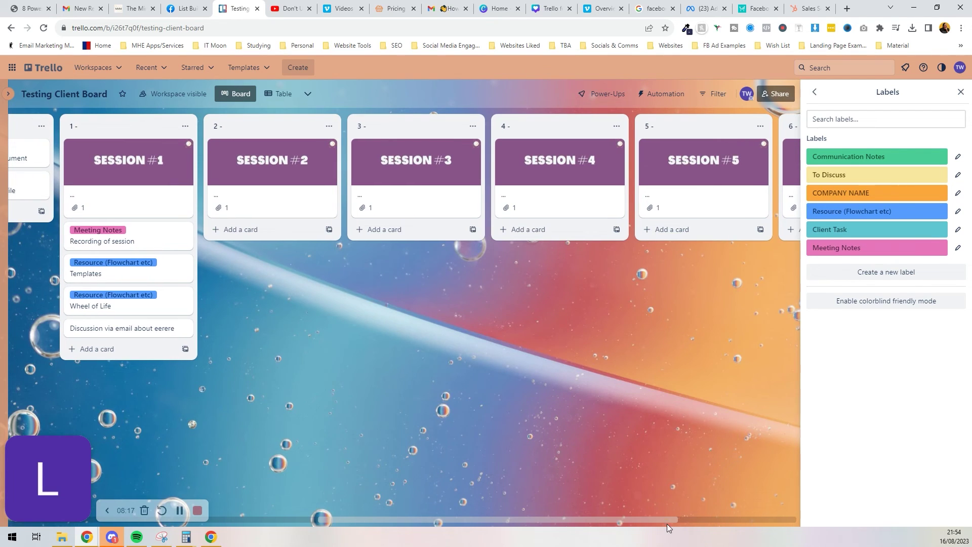
left_click(775, 94)
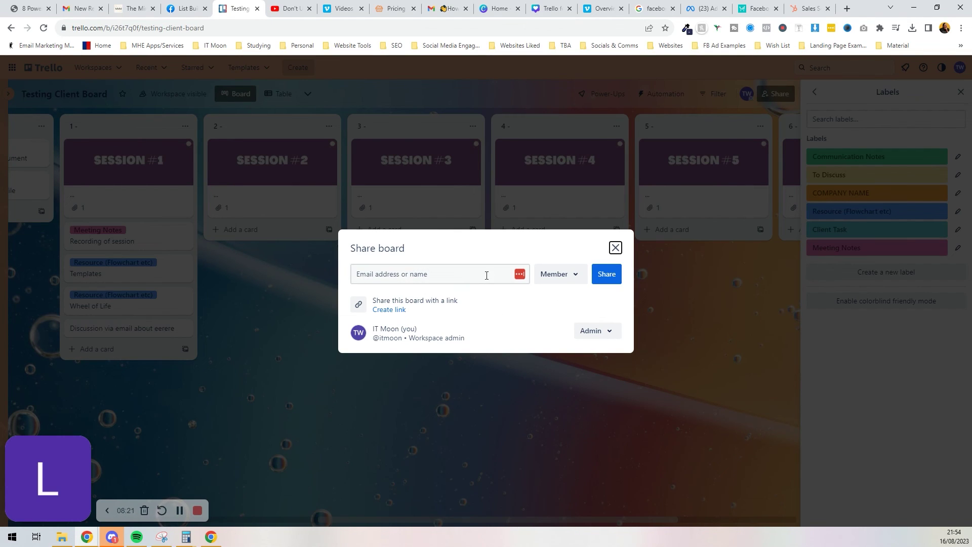
left_click(615, 247)
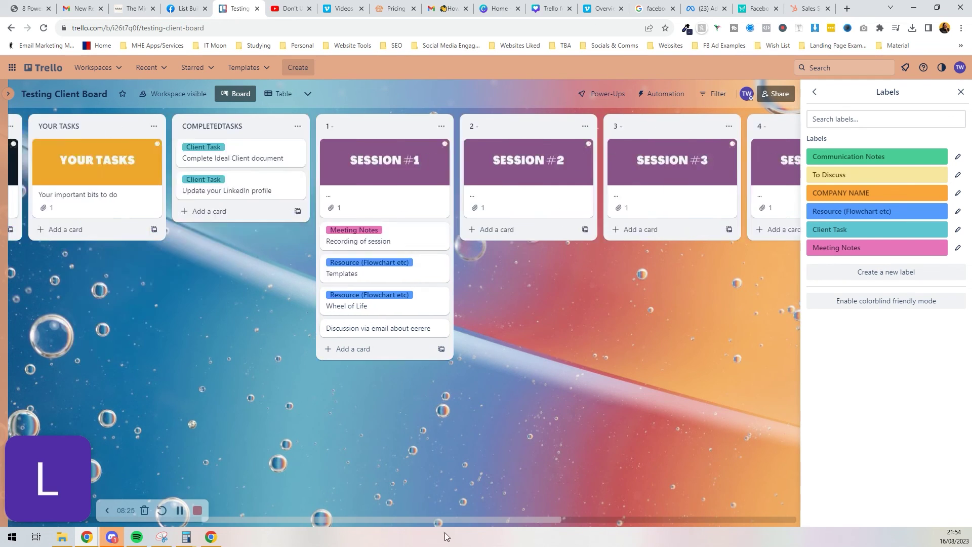
left_click_drag(598, 519, 293, 519)
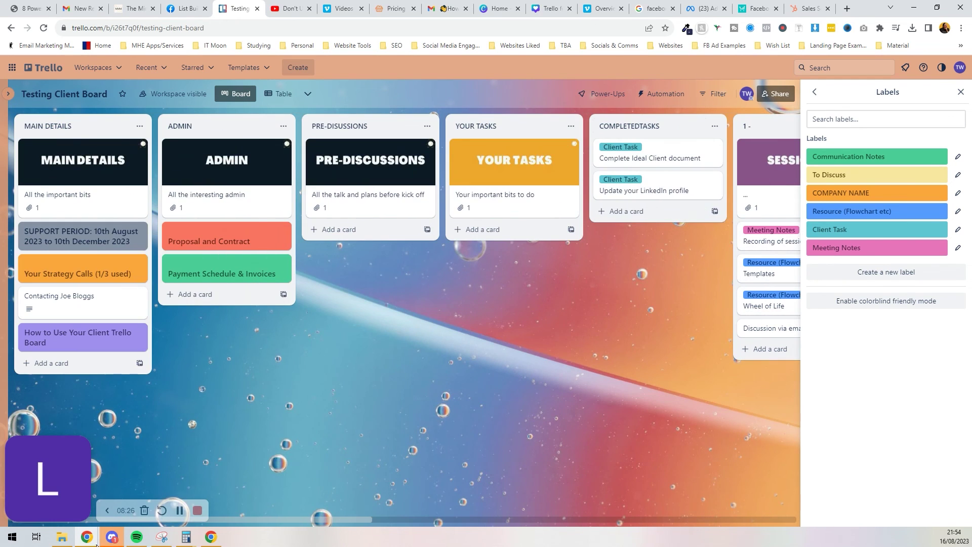
left_click(961, 92)
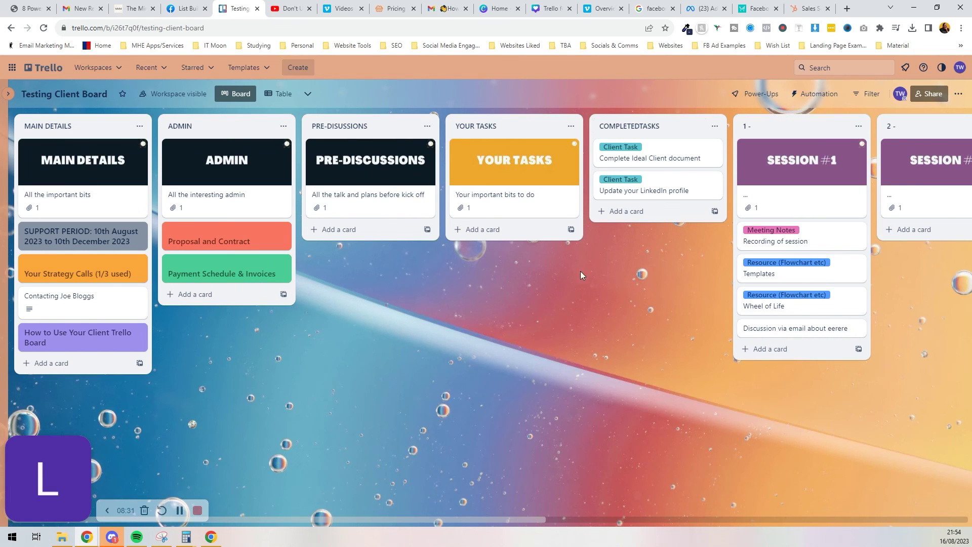
Replace the bubbles background with the mountain-lake photo from Unsplash
left_click(959, 93)
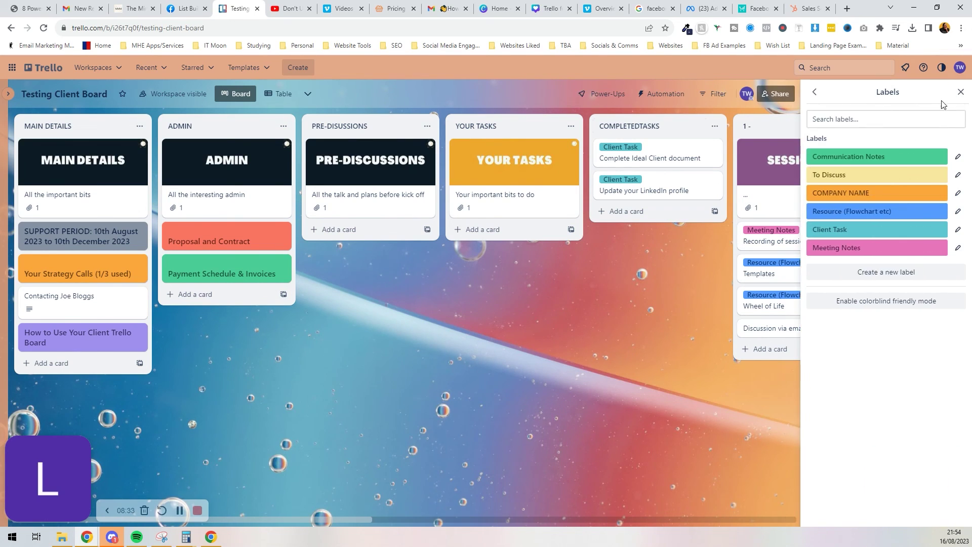
left_click(811, 94)
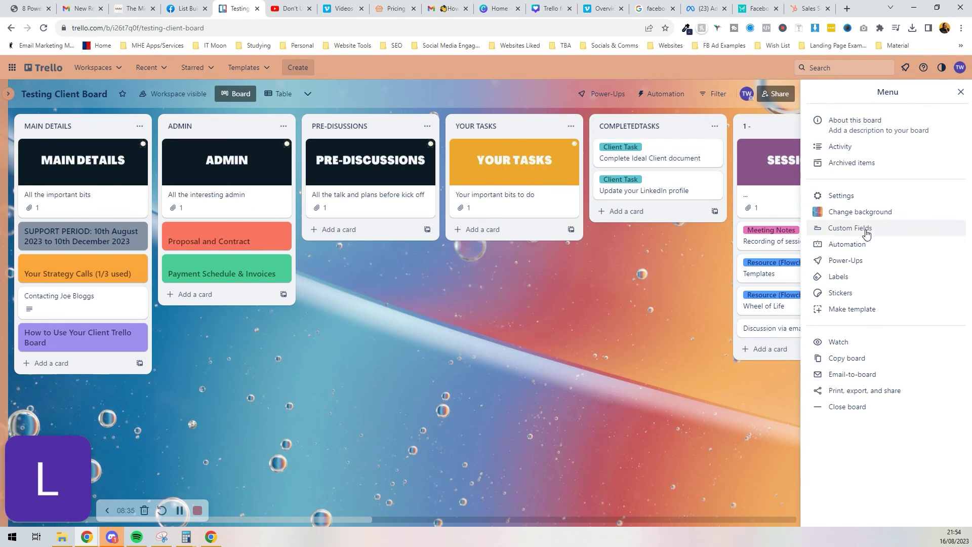
left_click(870, 213)
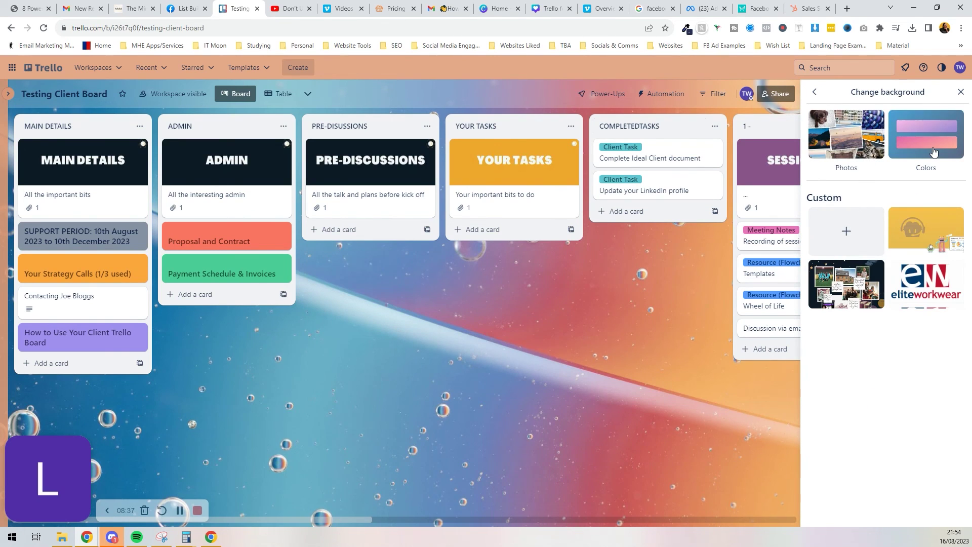
left_click(857, 138)
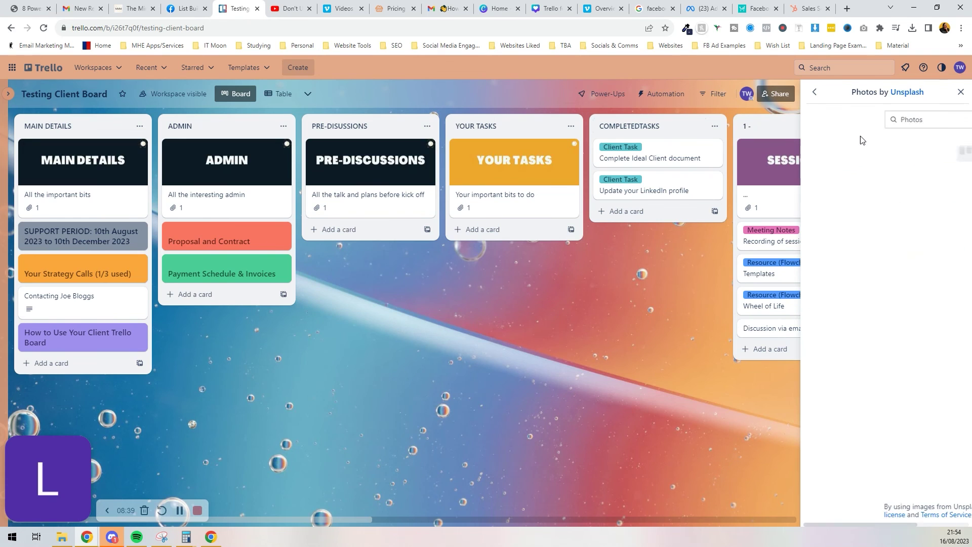
left_click(844, 220)
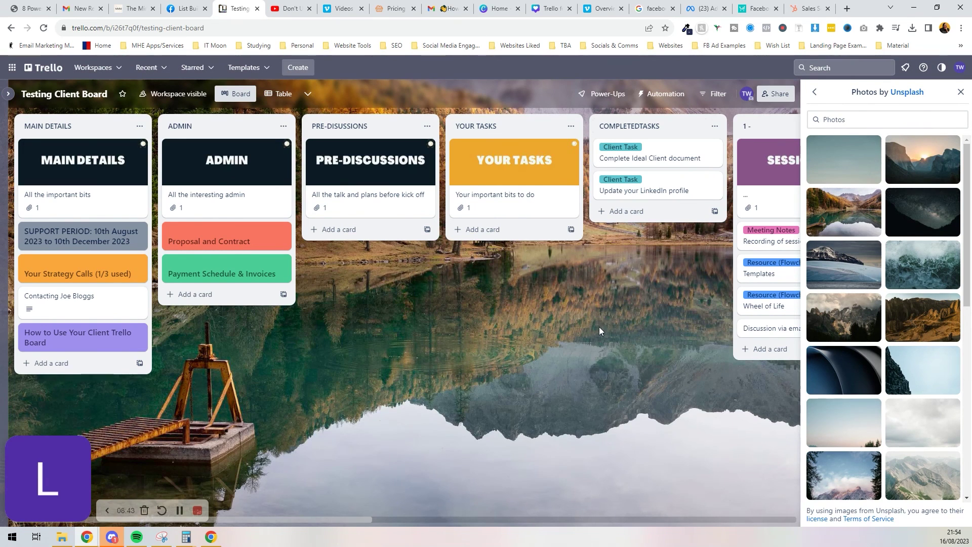
left_click(958, 92)
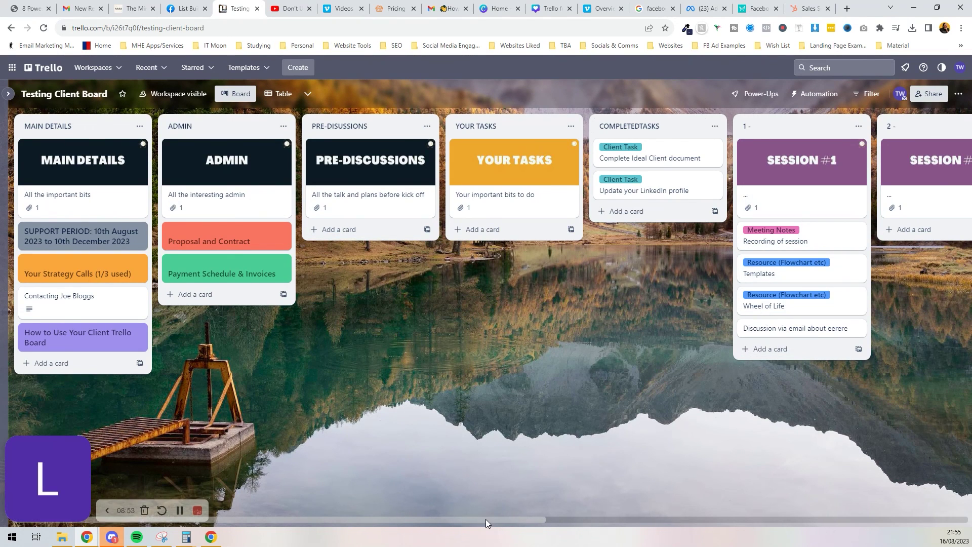
left_click_drag(485, 519, 832, 502)
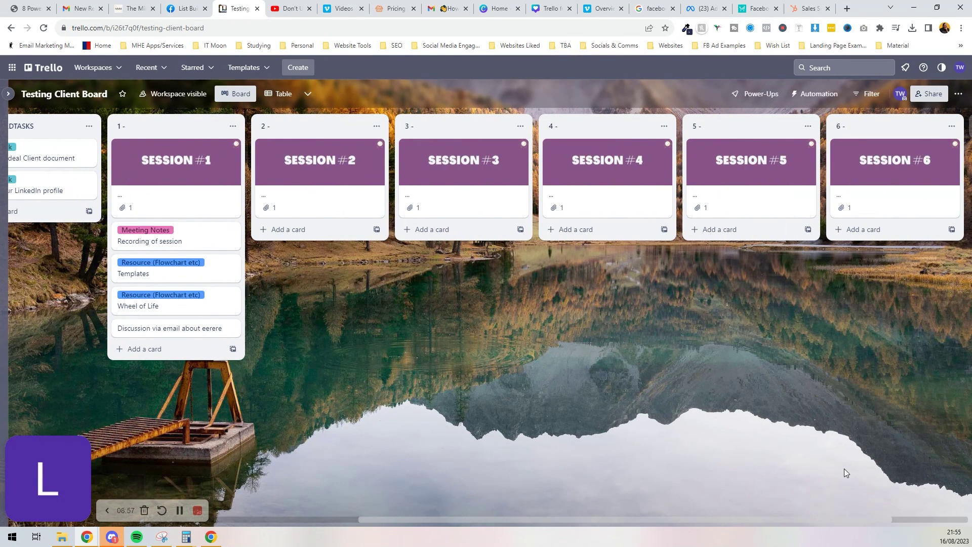